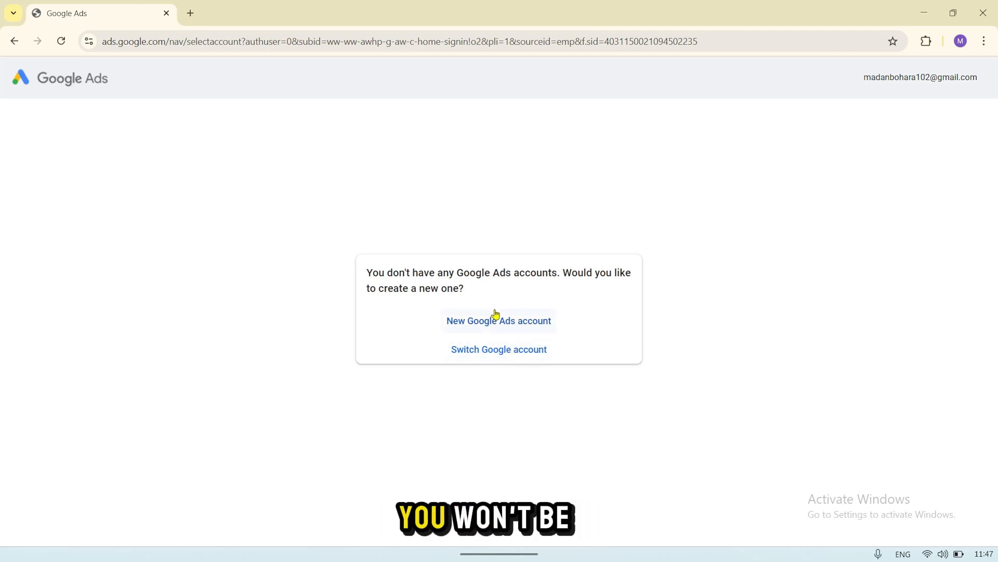
Step: Start the first campaign in a new Google Ads account, with "work smart" as the business name
left_click(504, 323)
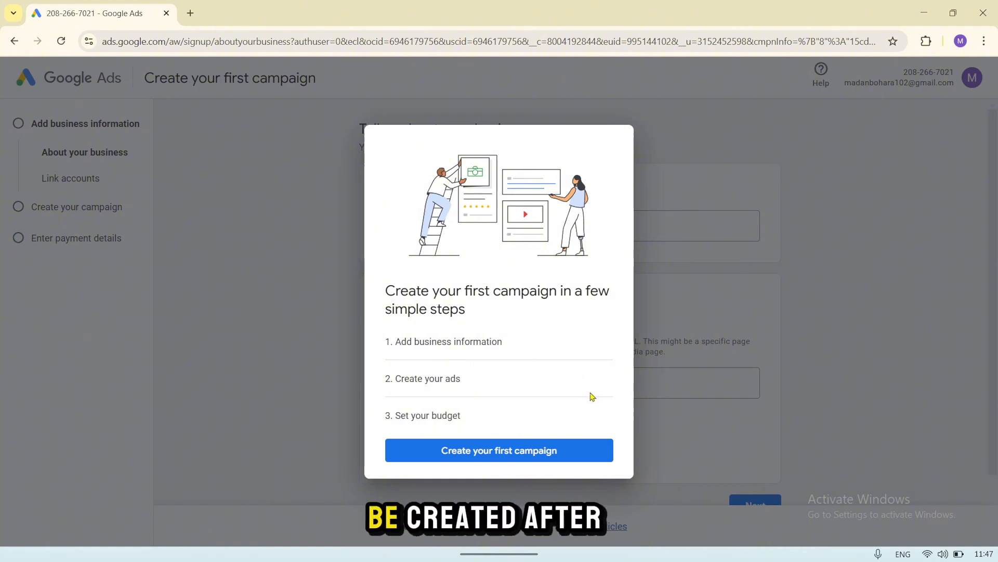
left_click(510, 456)
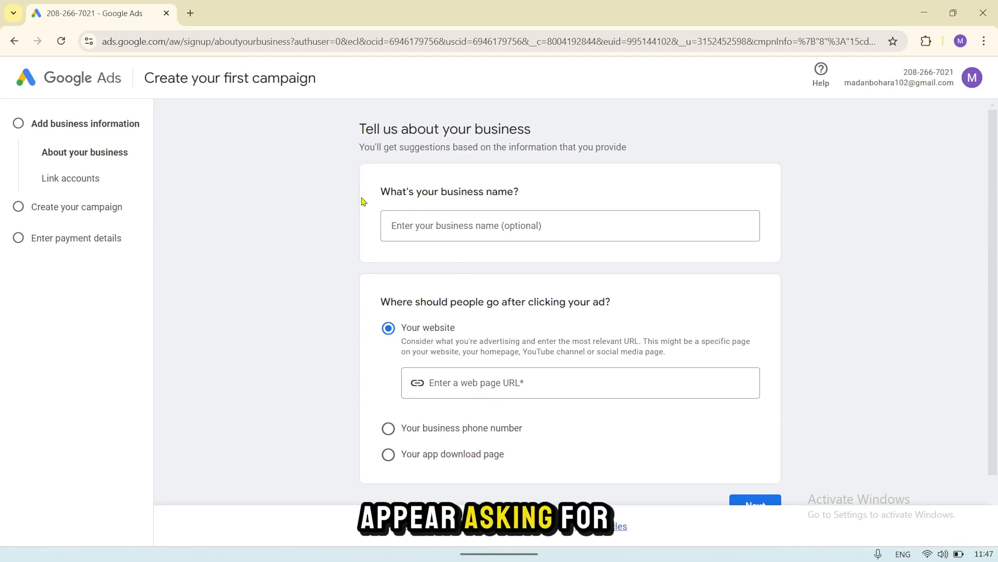
scroll(459, 234, "down", 1)
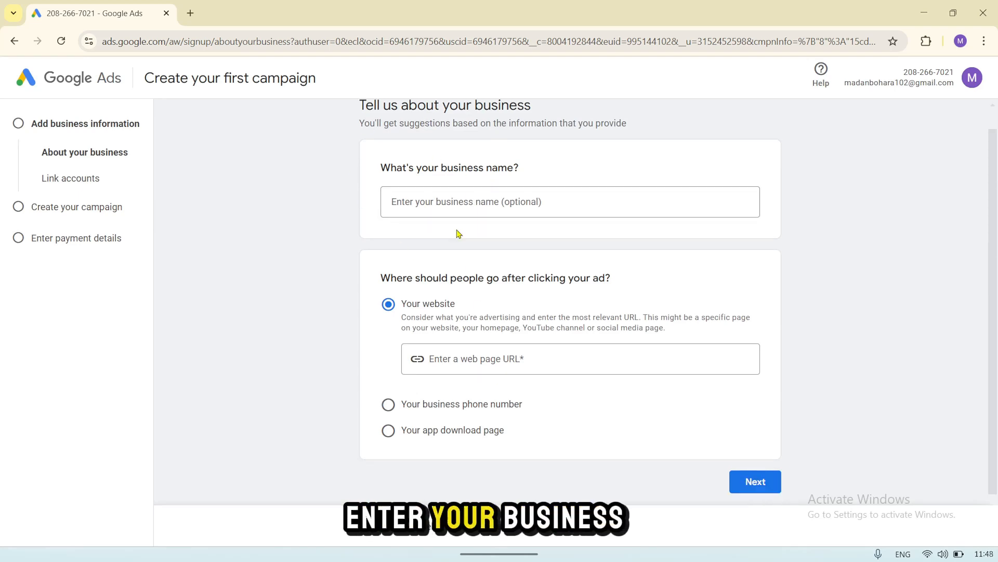
left_click(496, 211)
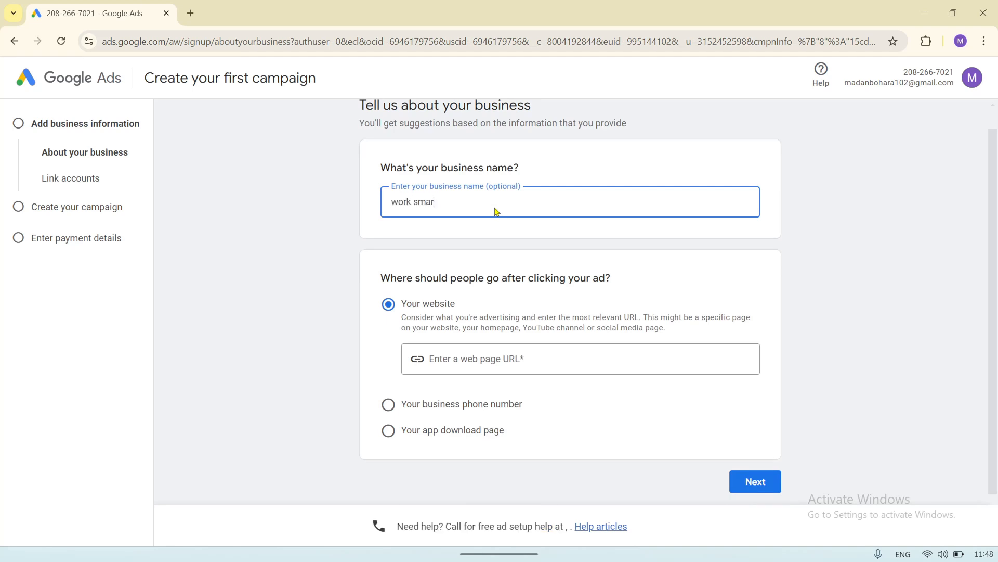
scroll(447, 260, "down", 1)
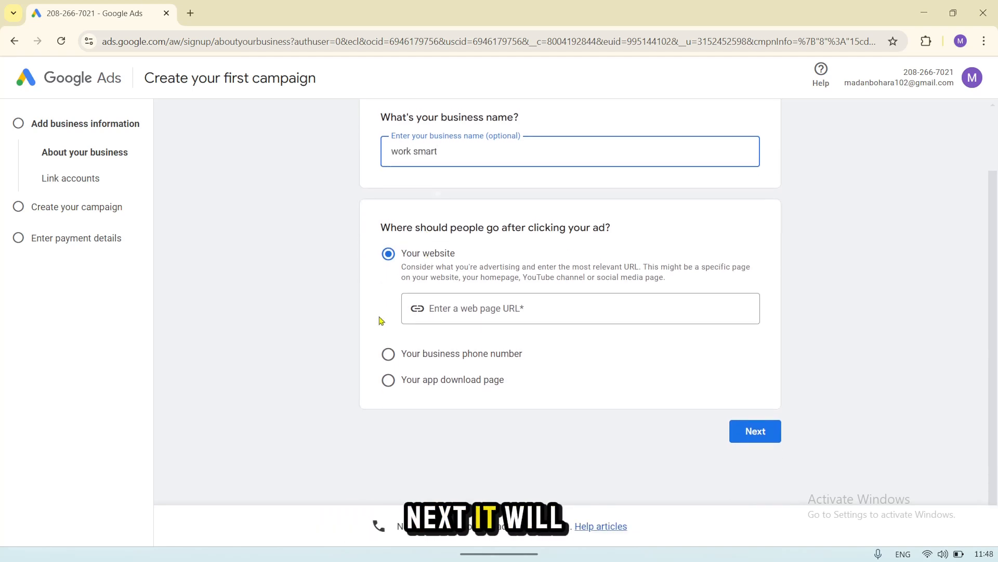
left_click(388, 353)
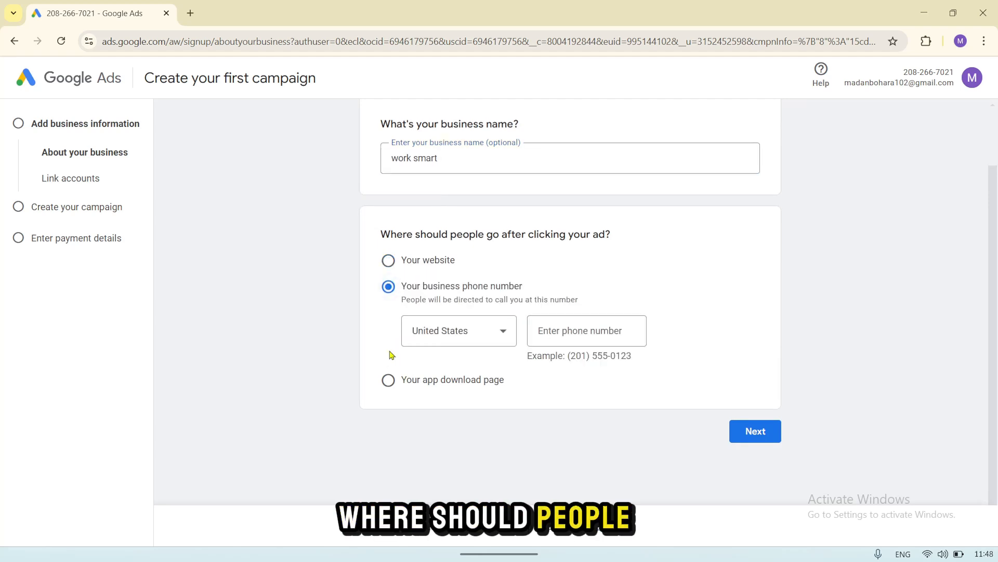
left_click(389, 379)
left_click(390, 276)
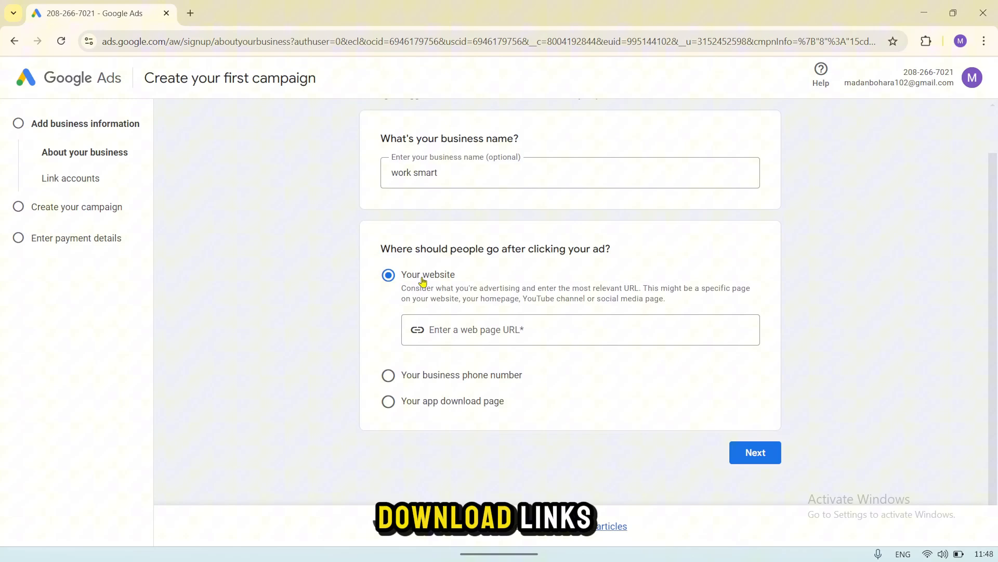
left_click(463, 331)
type("https://www.worksmart.com/")
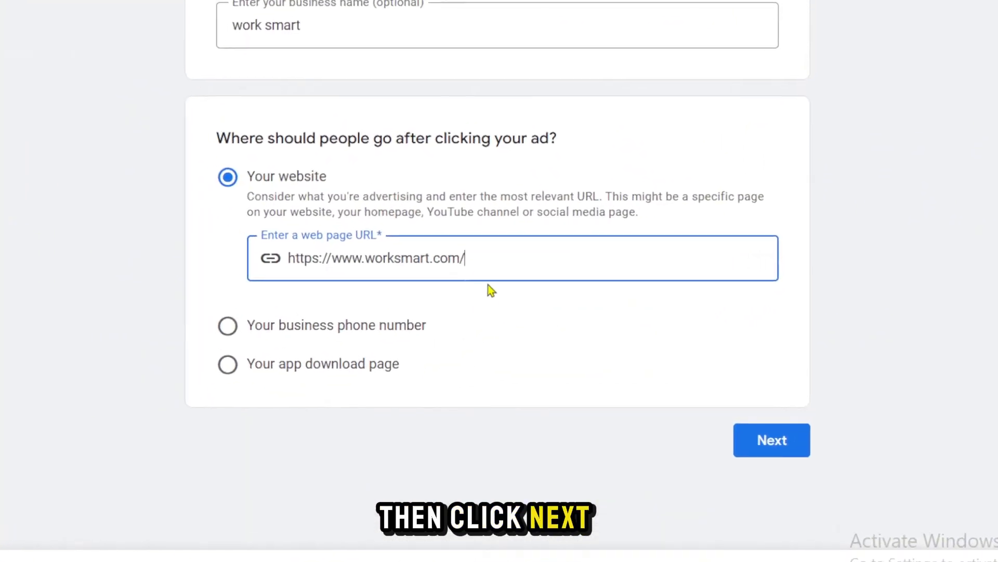
left_click(765, 435)
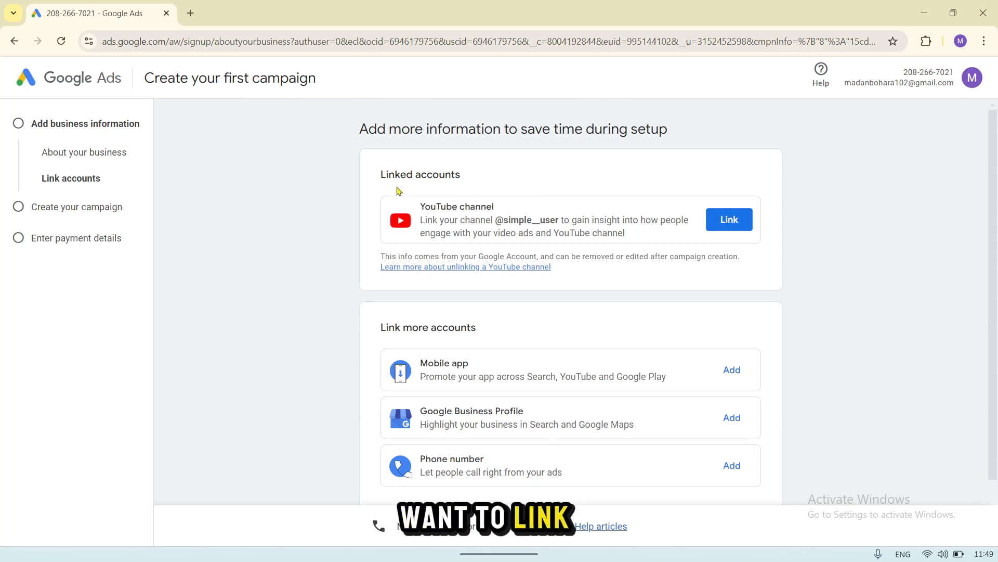
scroll(546, 334, "down", 2)
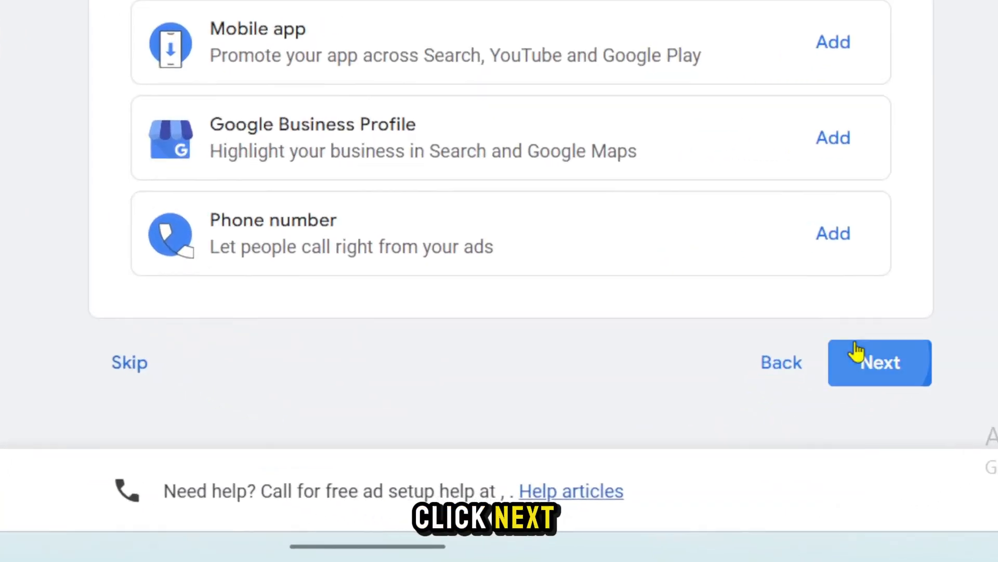
left_click(821, 406)
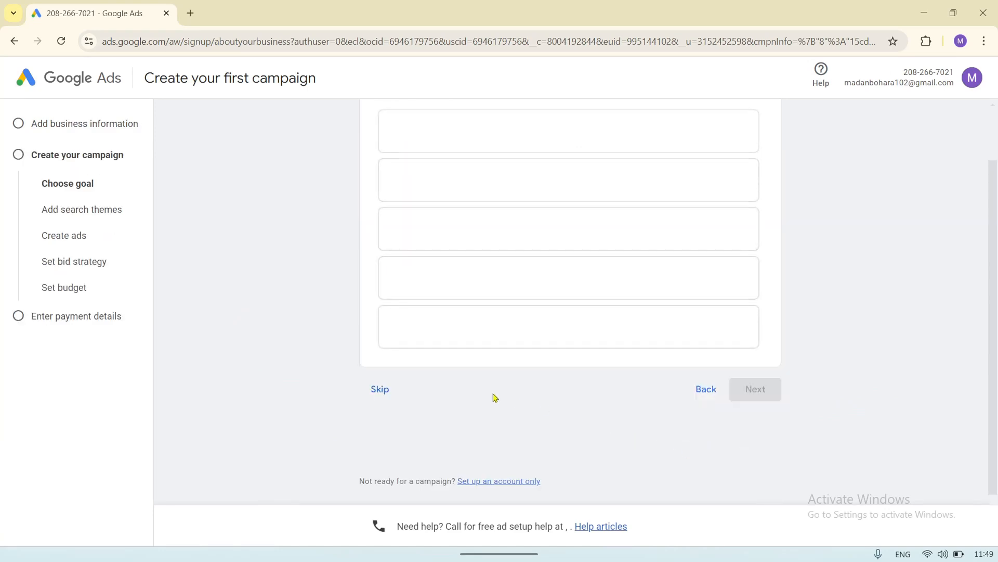
scroll(492, 393, "up", 2)
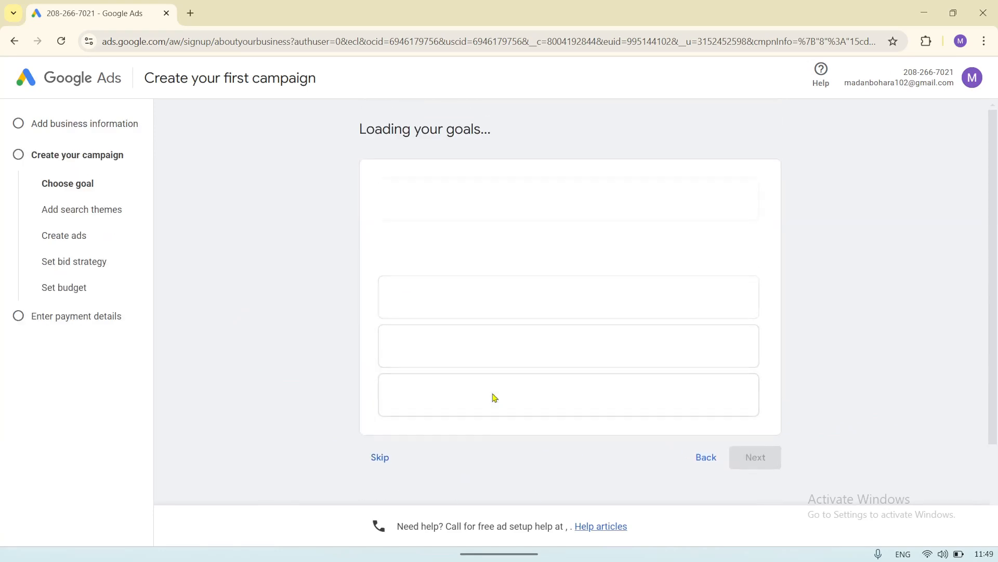
scroll(494, 398, "down", 1)
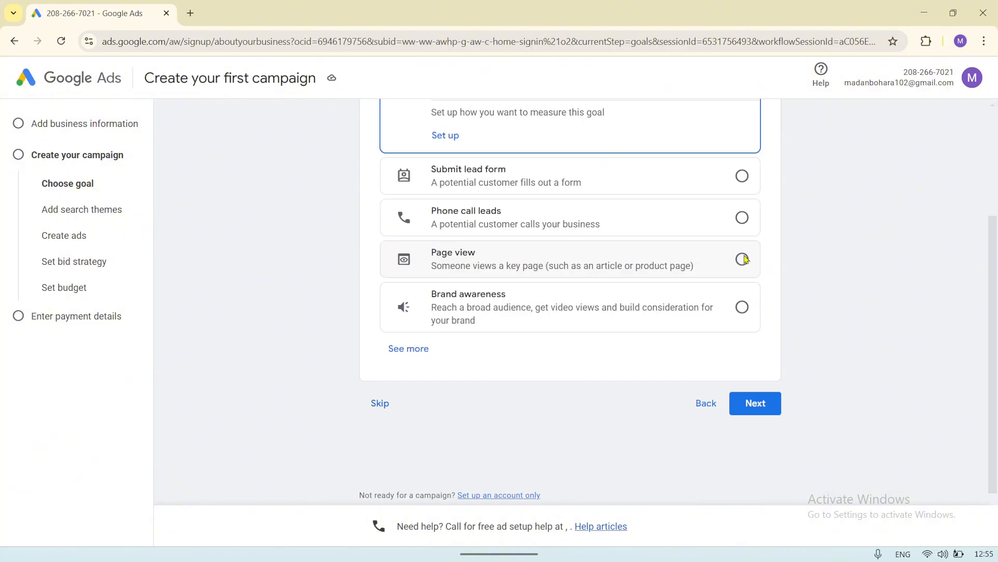
scroll(743, 258, "up", 1)
scroll(746, 258, "up", 3)
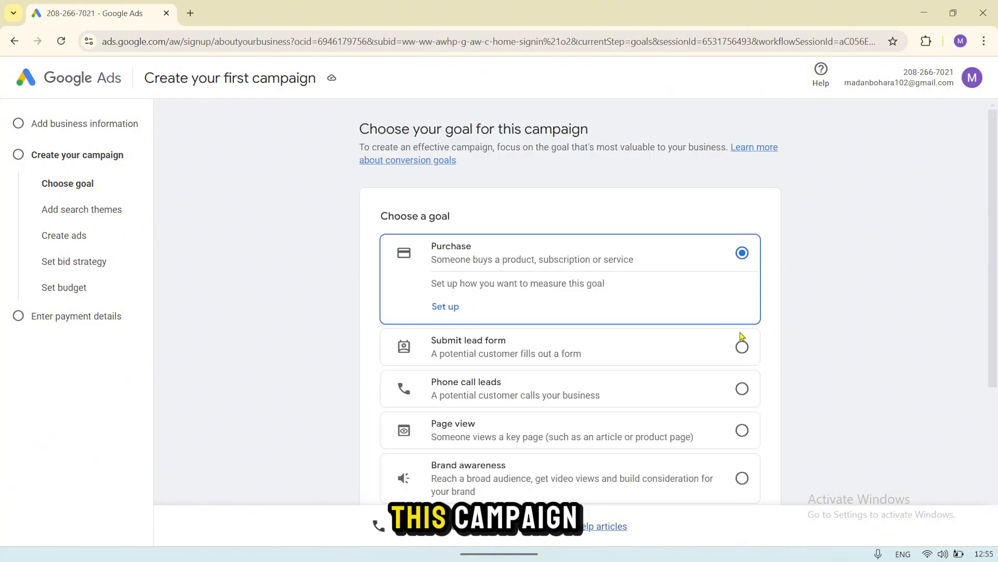
left_click(743, 348)
scroll(742, 322, "down", 2)
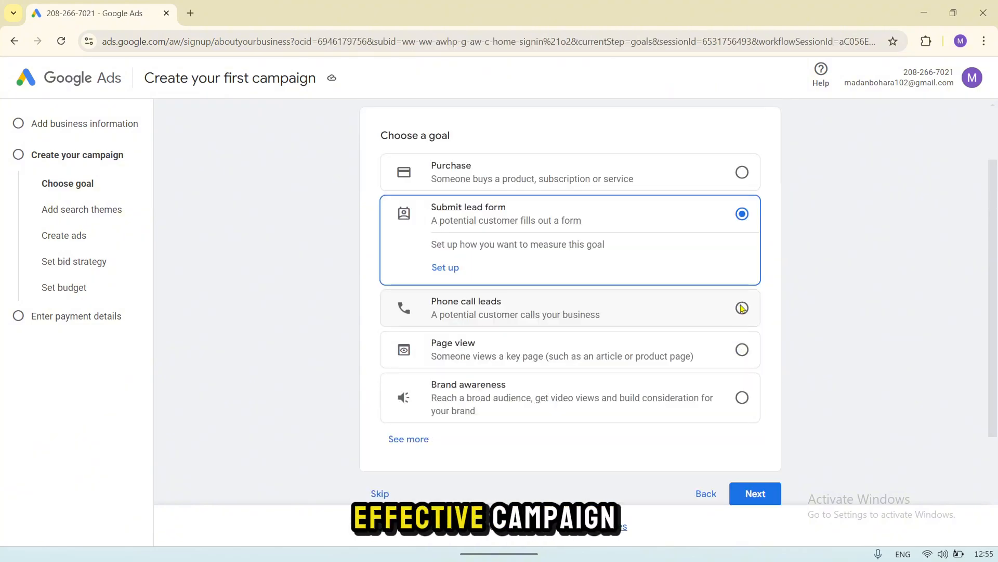
left_click(742, 307)
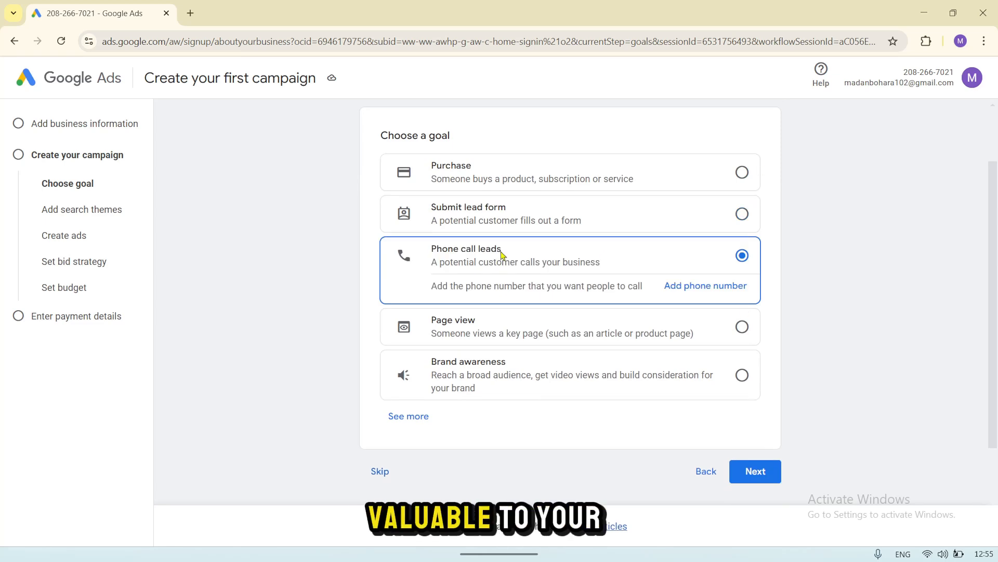
Step: Choose Page view as the campaign goal and continue to the search themes
left_click(742, 327)
scroll(743, 333, "down", 3)
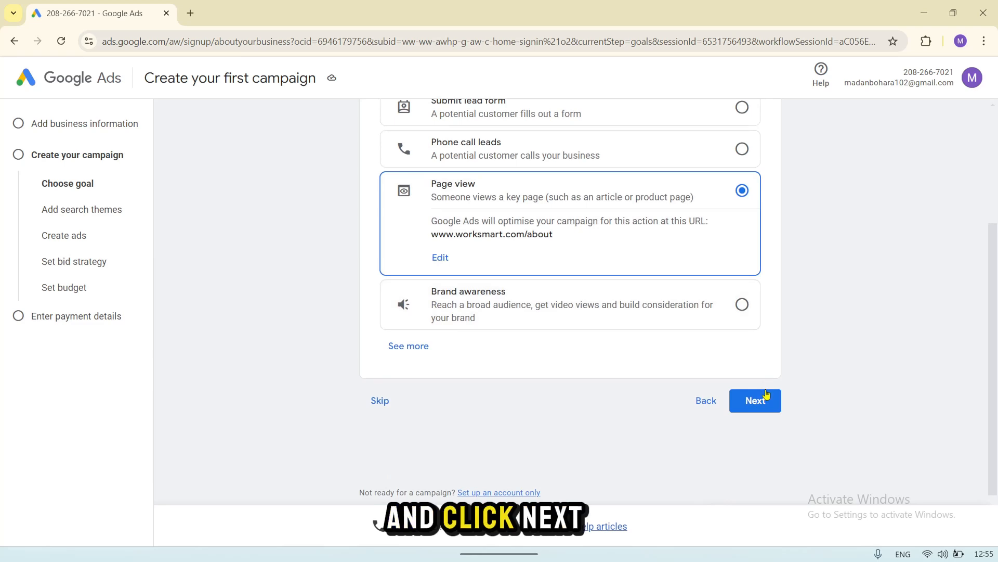
left_click(755, 402)
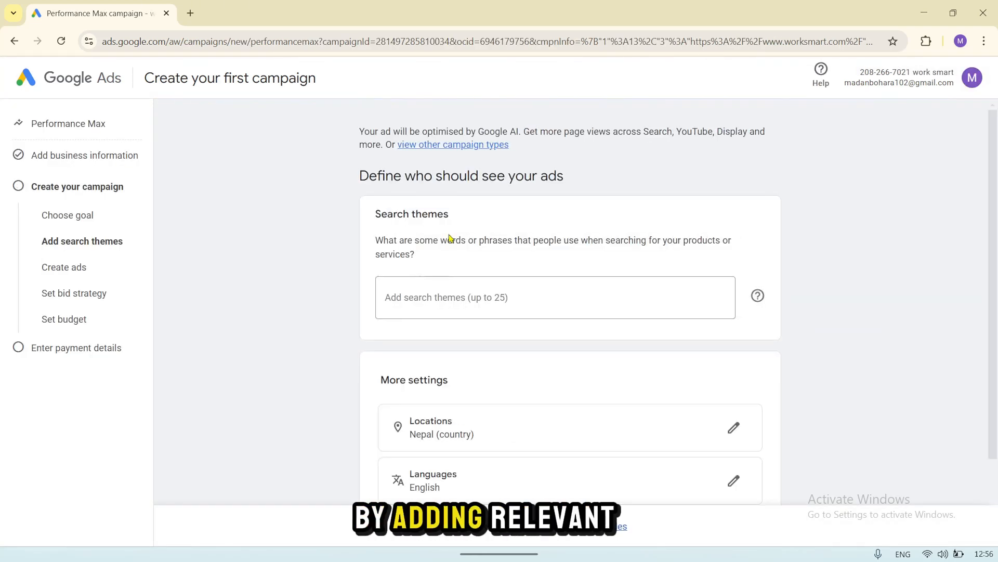
Step: Add the search theme "work smart company" and continue to ad creation, keeping the preset location and language
scroll(447, 234, "down", 2)
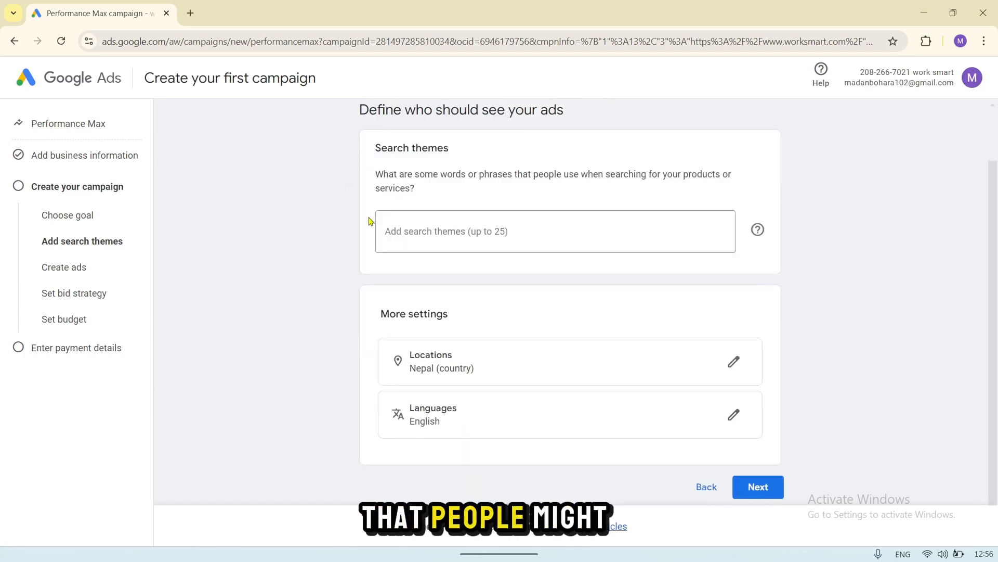
scroll(370, 220, "up", 2)
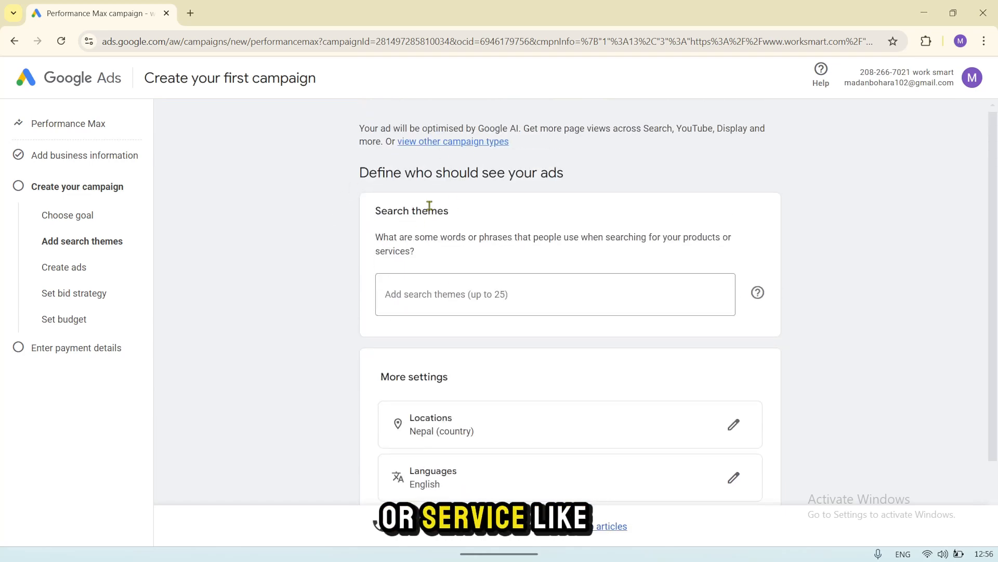
left_click(475, 294)
type("work smart company")
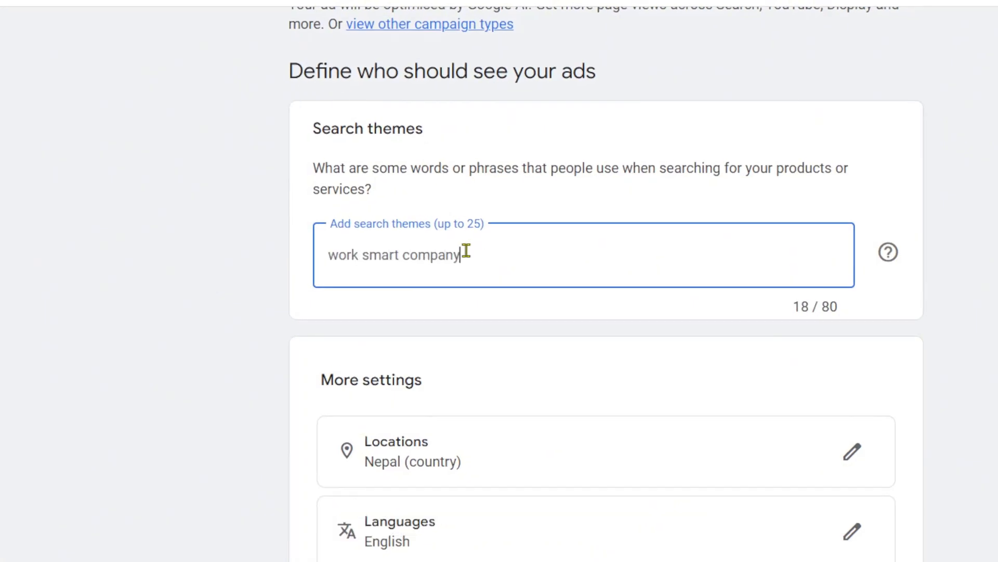
key("Return")
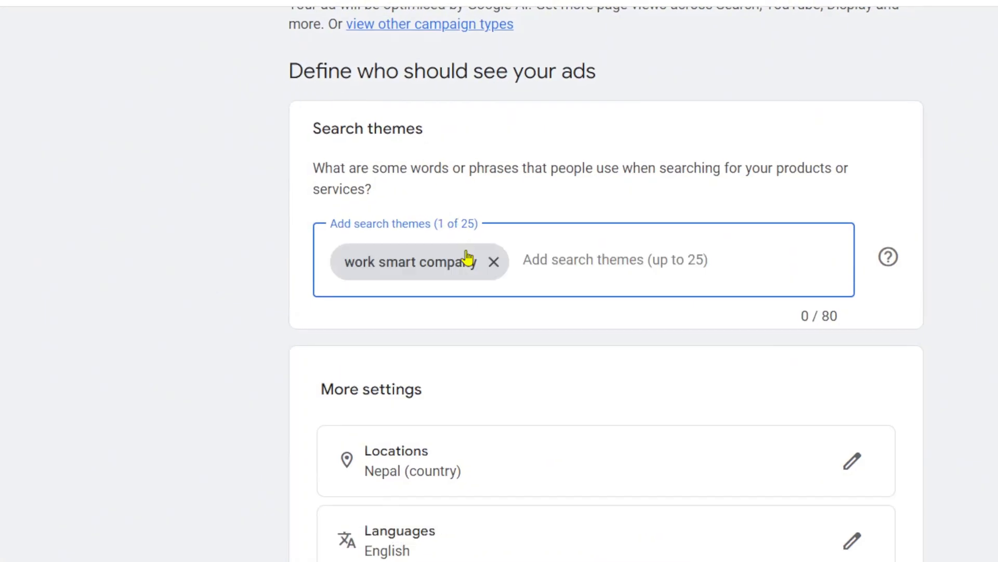
scroll(473, 425, "down", 2)
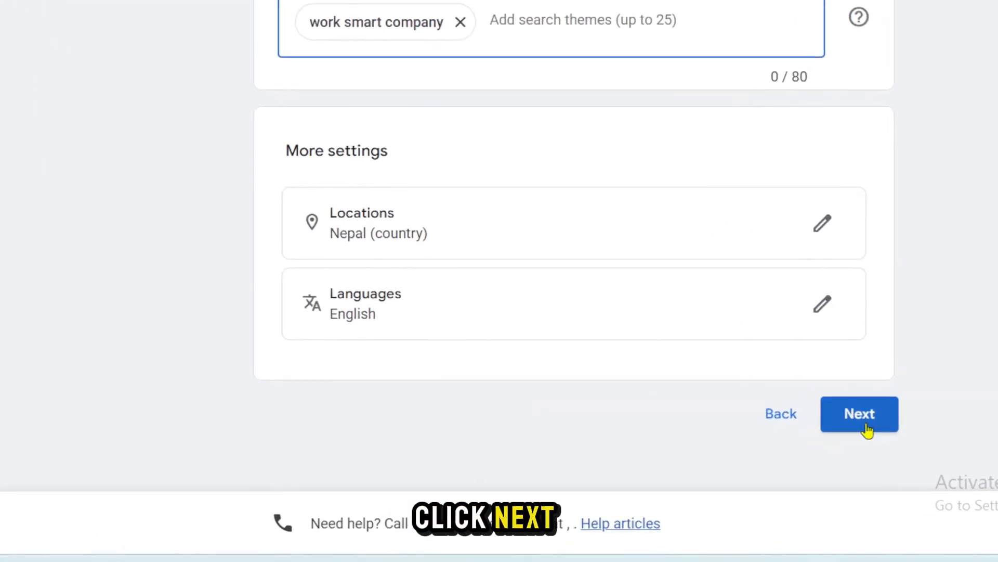
left_click(868, 430)
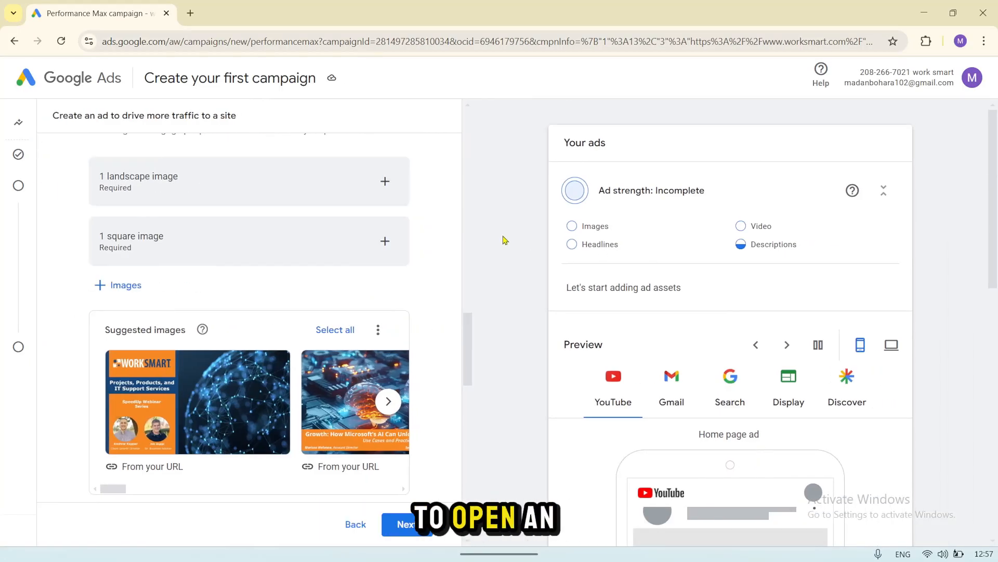
Step: Review the ad's descriptions, business name and image requirements
scroll(306, 263, "up", 3)
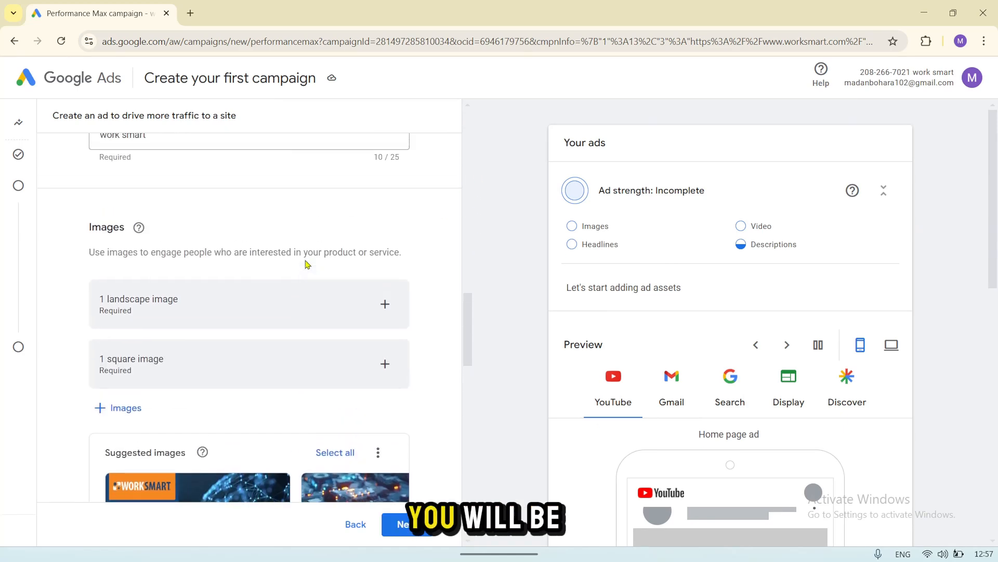
scroll(306, 263, "down", 2)
scroll(306, 265, "up", 6)
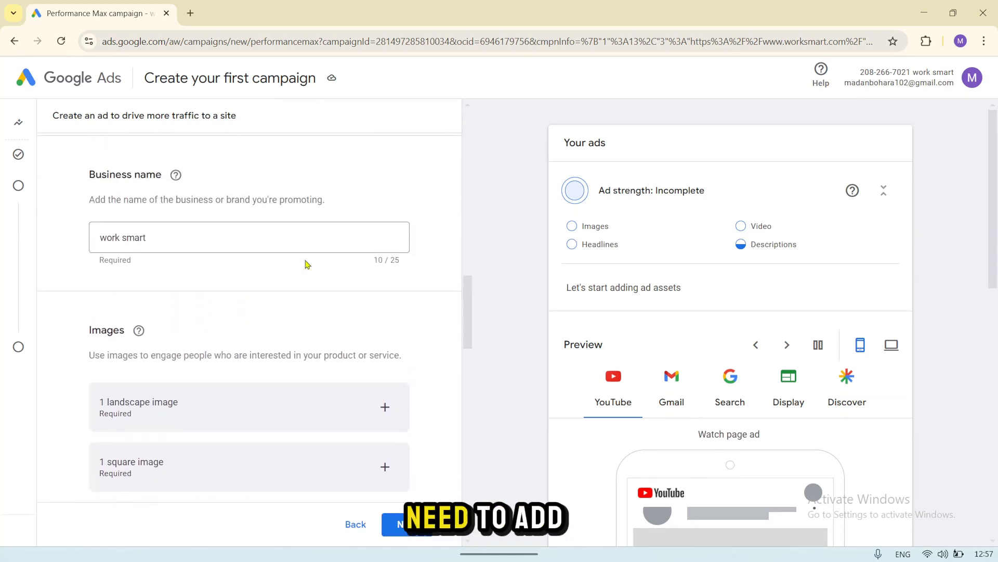
scroll(307, 264, "up", 3)
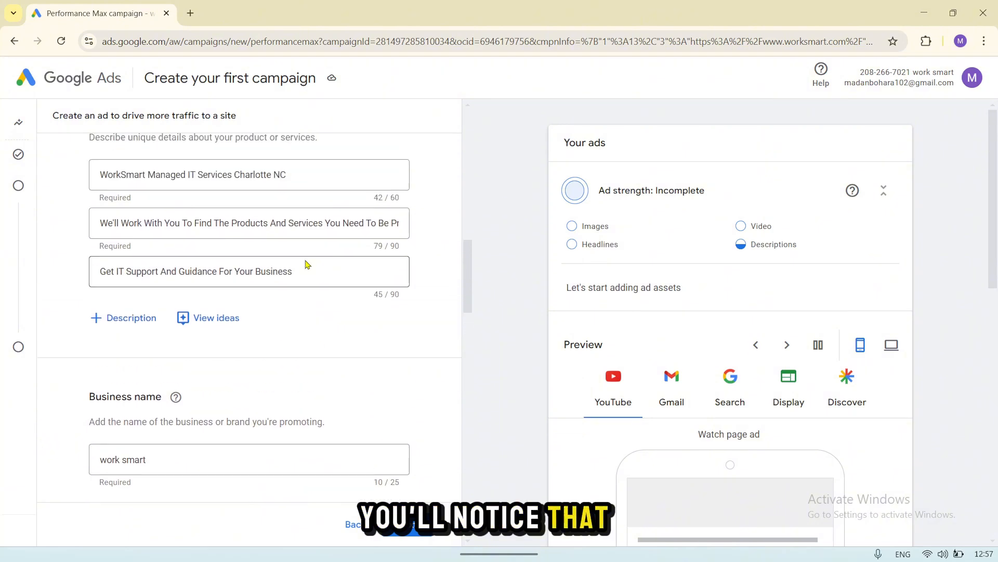
scroll(305, 263, "down", 4)
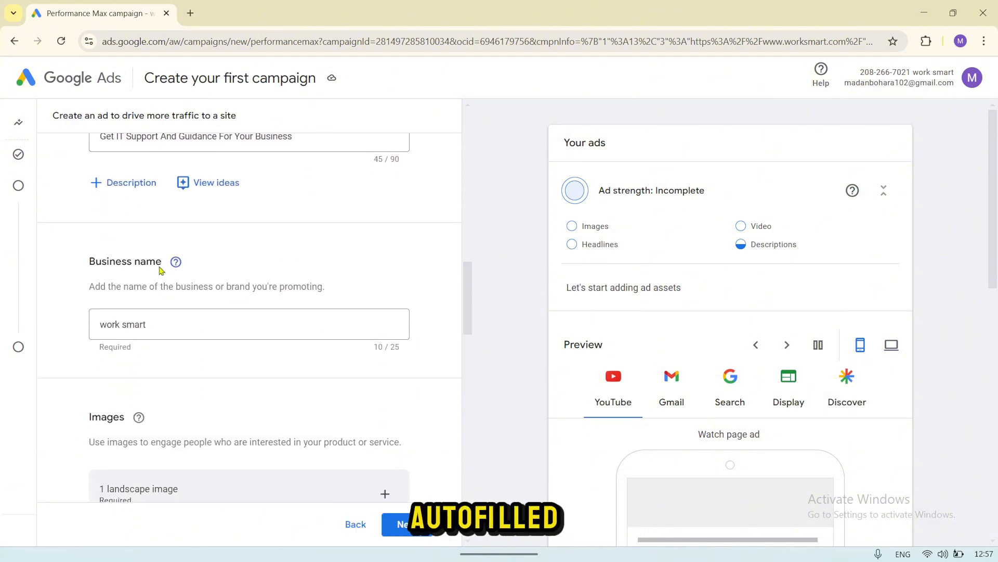
scroll(221, 368, "down", 10)
scroll(220, 370, "up", 8)
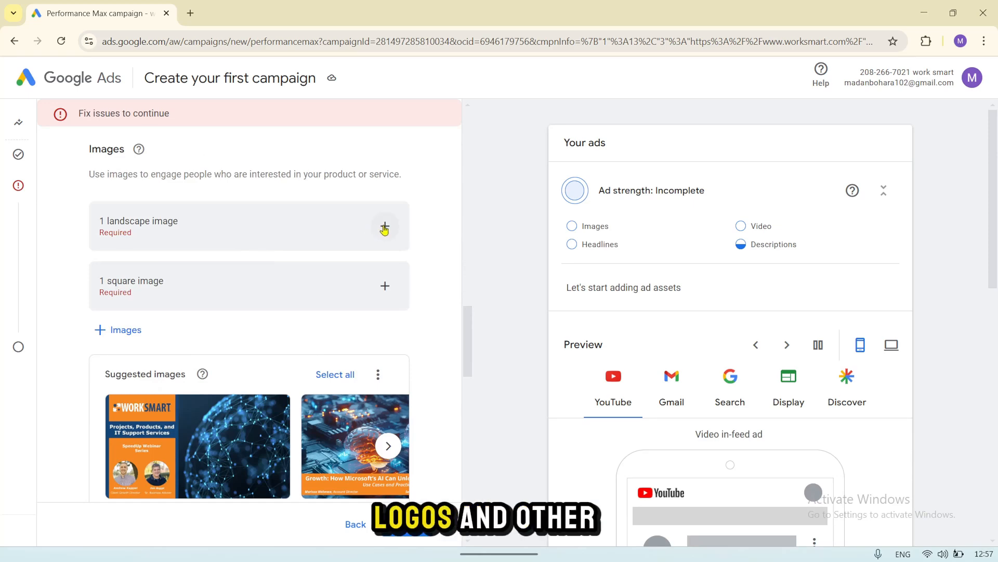
Step: Add the suggested WorkSmart webinar image with the blue network globe to the ad in its available ratios
left_click(385, 227)
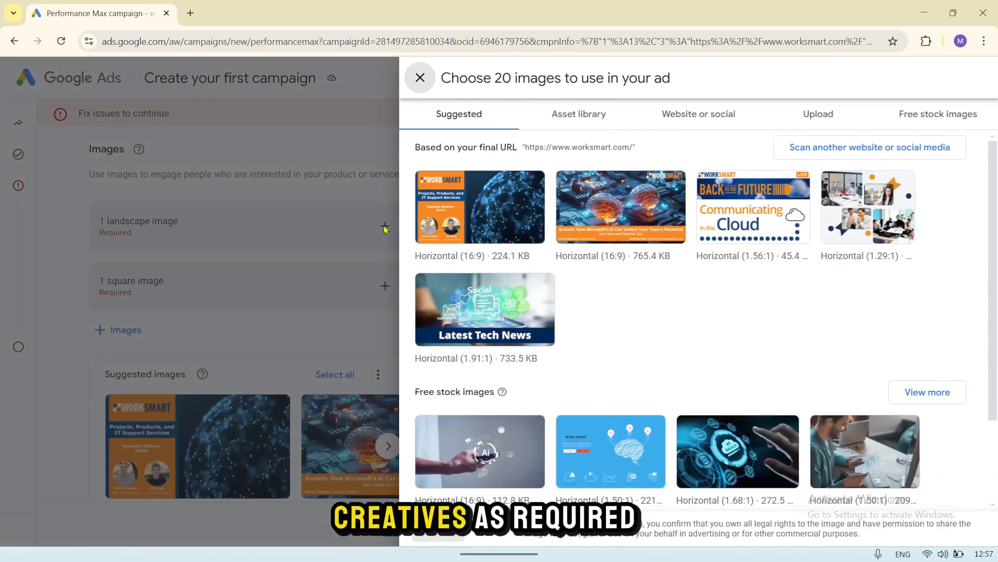
left_click(497, 210)
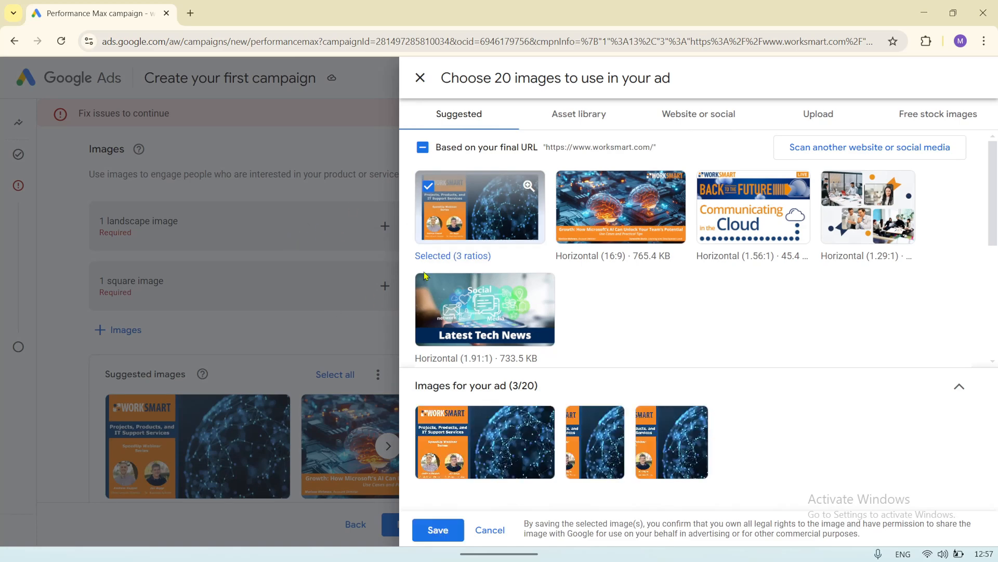
left_click(443, 530)
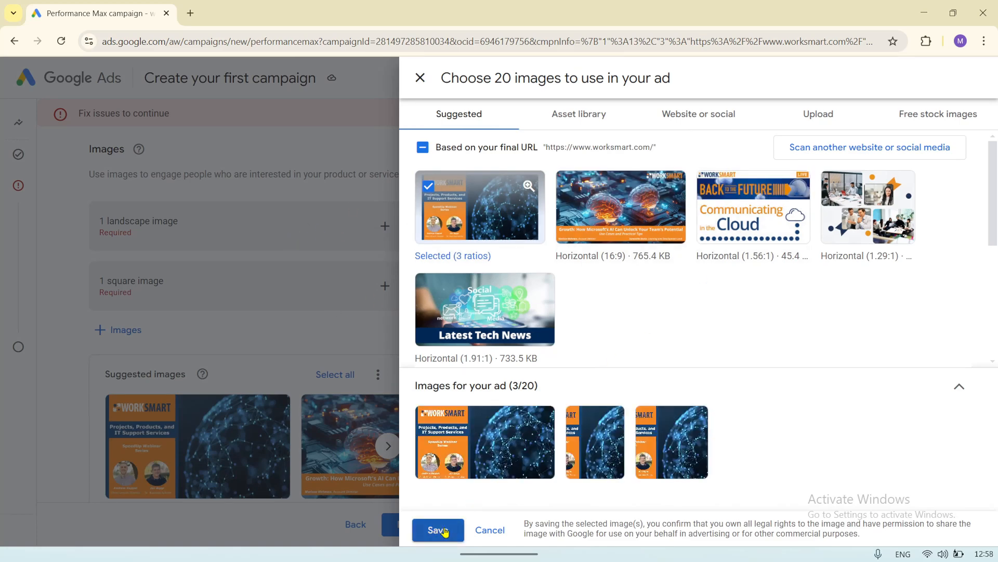
Step: Add the suggested square 2022 Best Places to Work logo to the ad and continue to the bid strategy
scroll(281, 496, "down", 3)
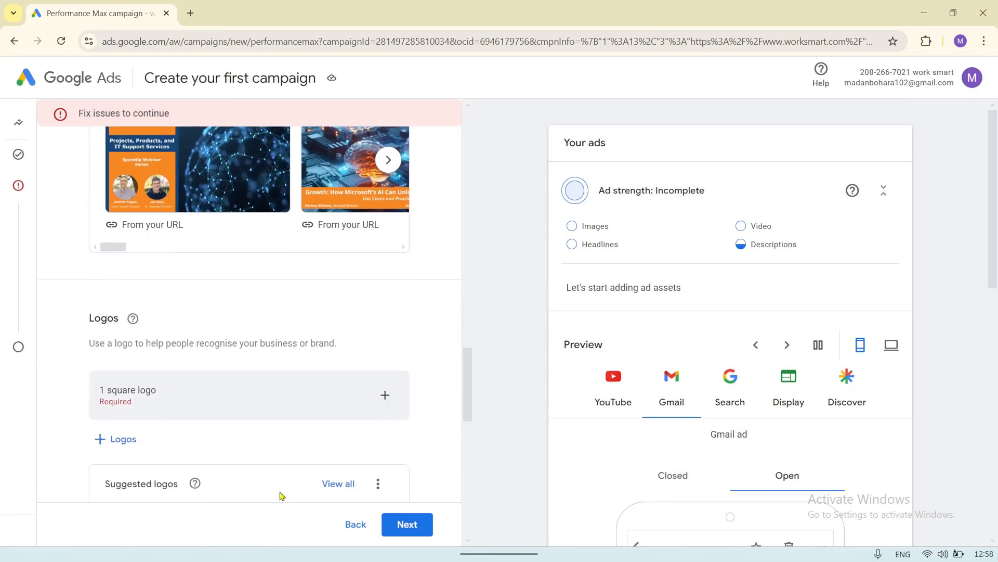
left_click(386, 396)
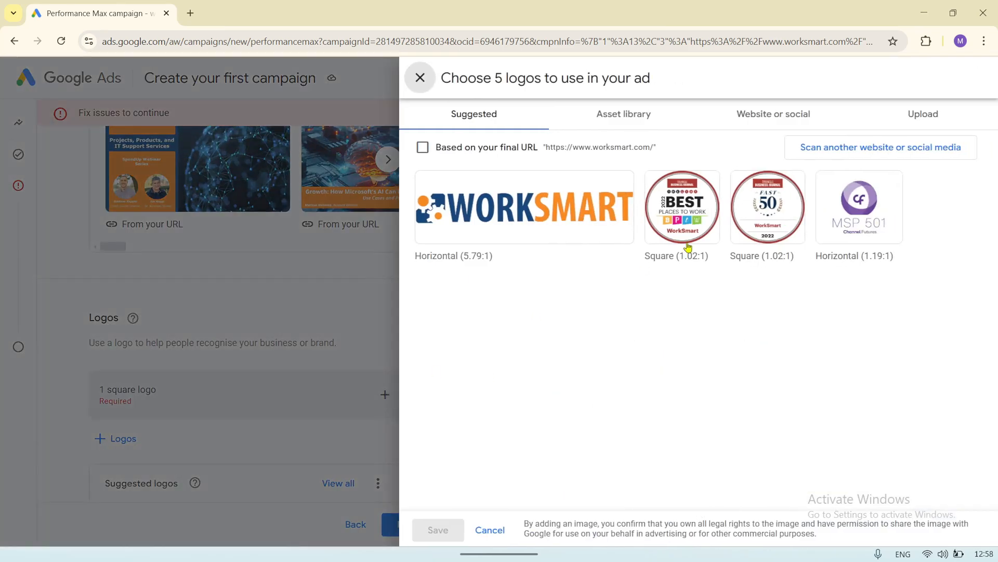
left_click(685, 221)
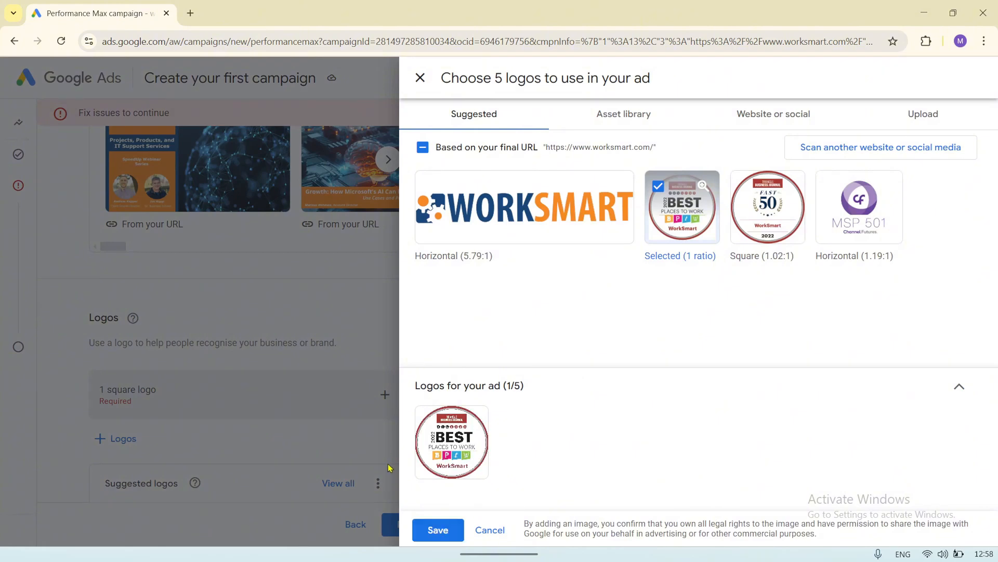
left_click(439, 530)
scroll(346, 385, "down", 2)
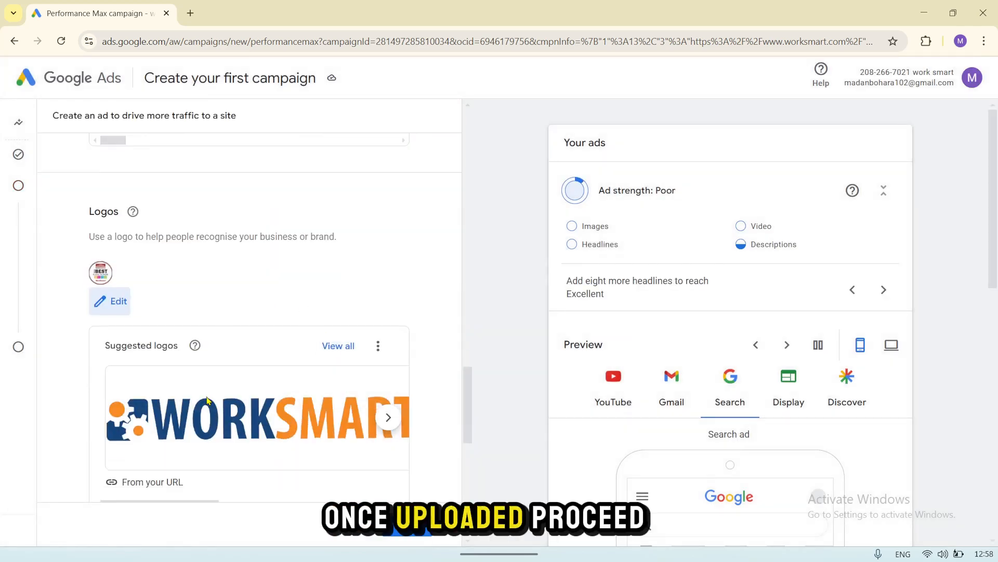
scroll(307, 406, "down", 3)
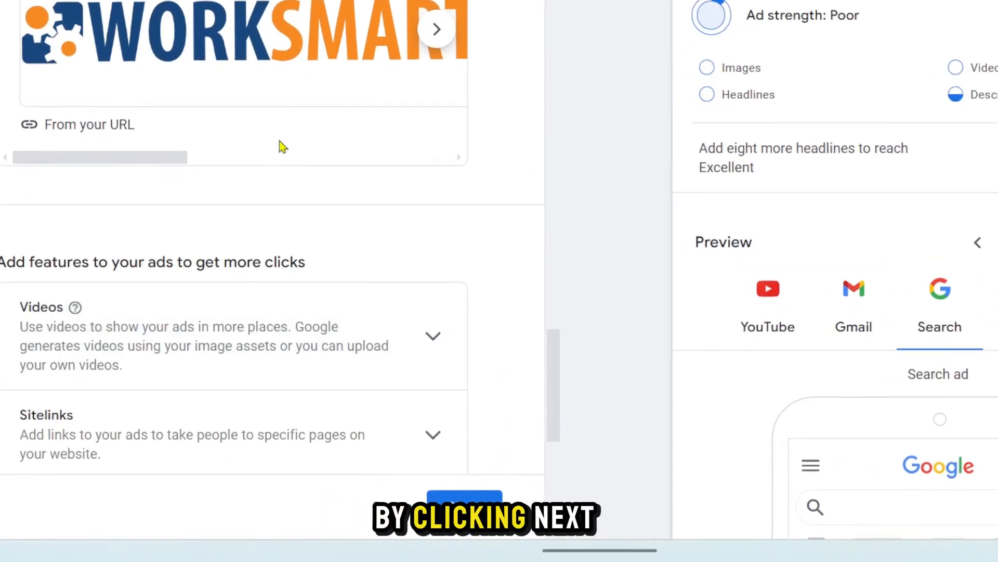
scroll(263, 317, "down", 5)
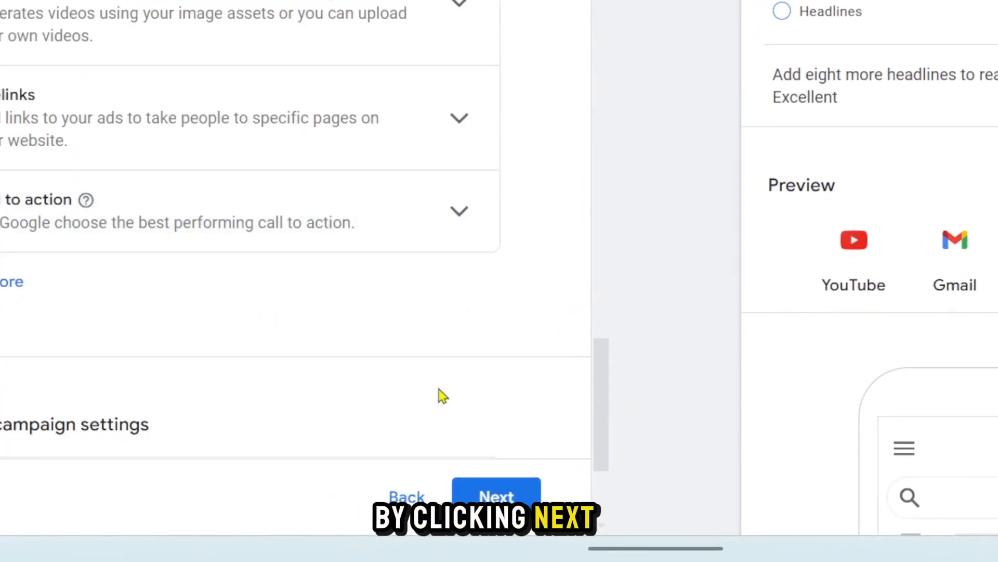
left_click(490, 483)
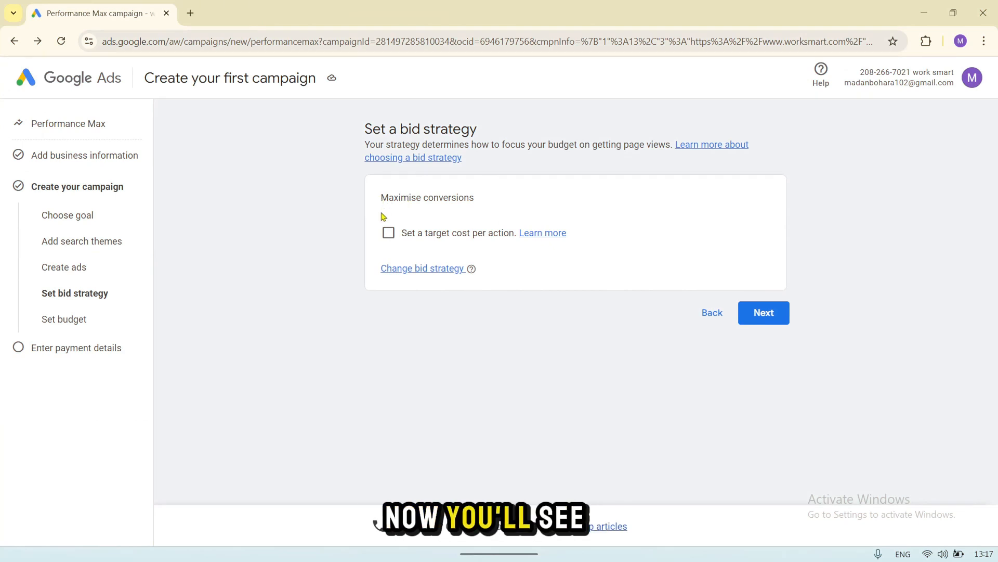
Step: Keep Conversions as the bid strategy focus, without a target cost per action, and continue to the budget
left_click(406, 268)
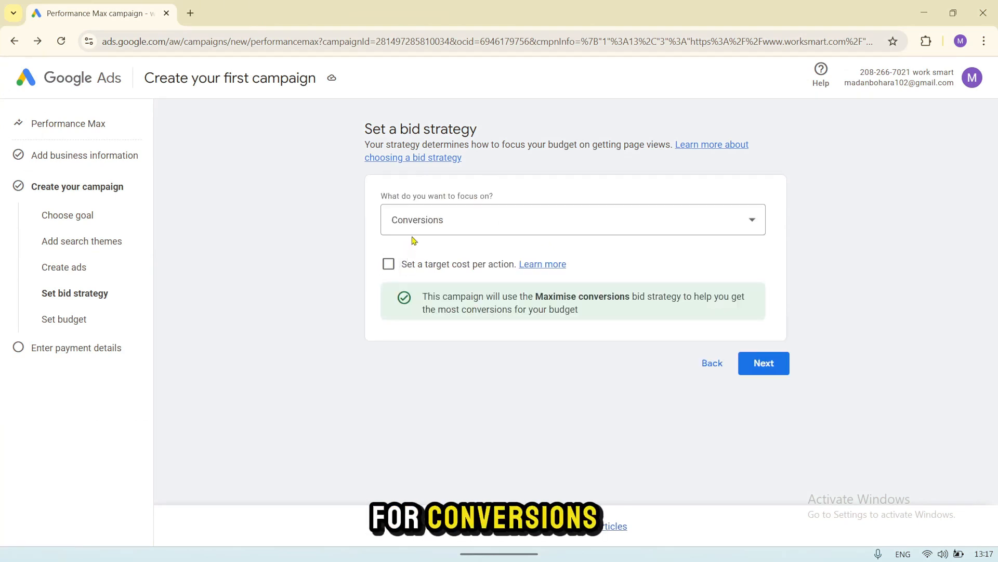
left_click(420, 220)
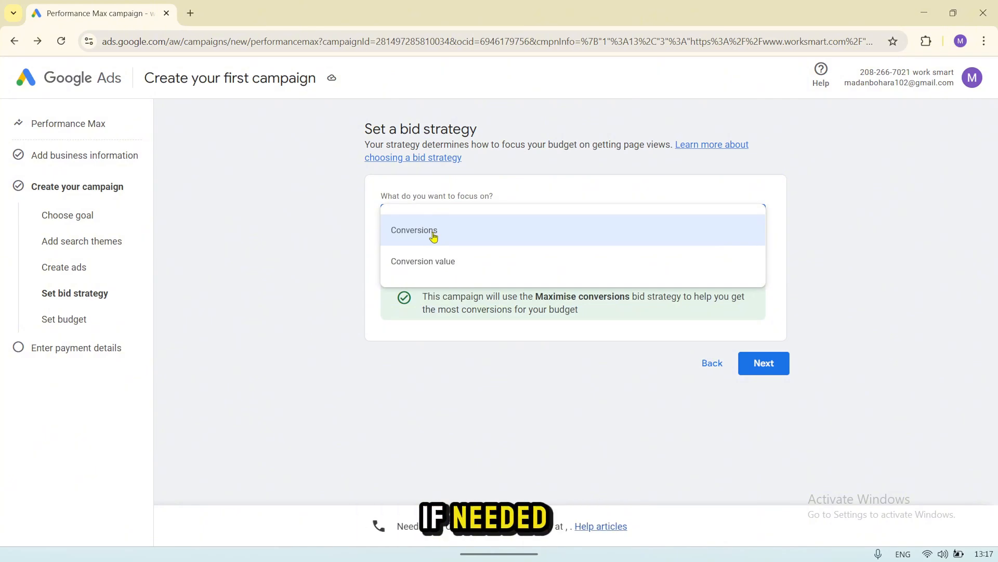
left_click(370, 242)
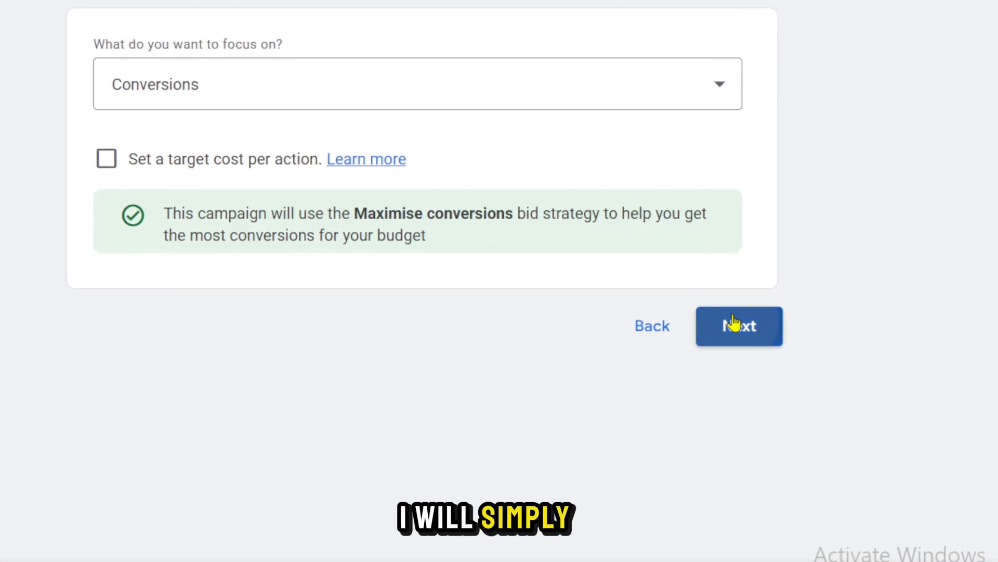
left_click(759, 354)
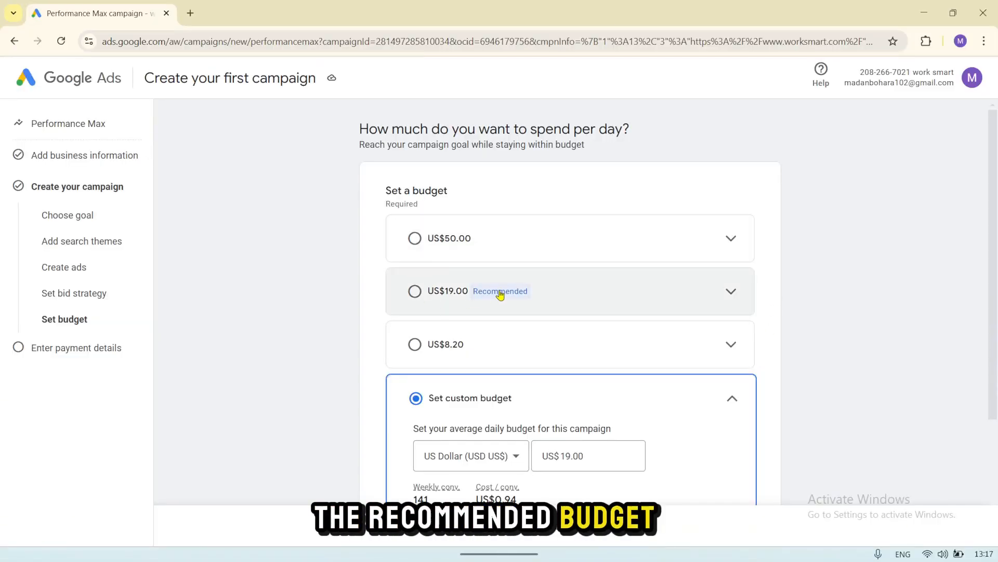
Step: Choose the recommended US$19.00 daily budget and continue to the account and payment details
left_click(416, 292)
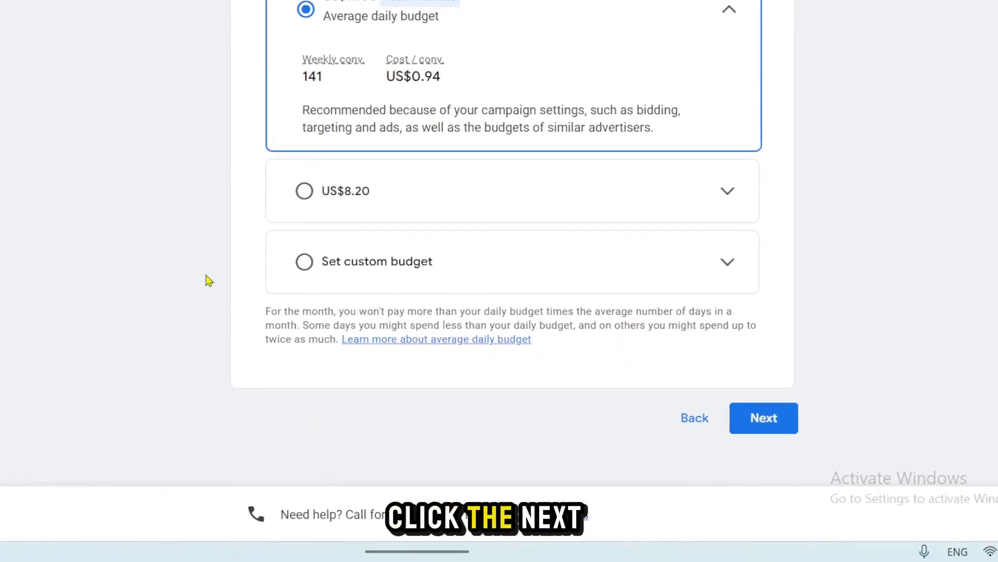
left_click(772, 419)
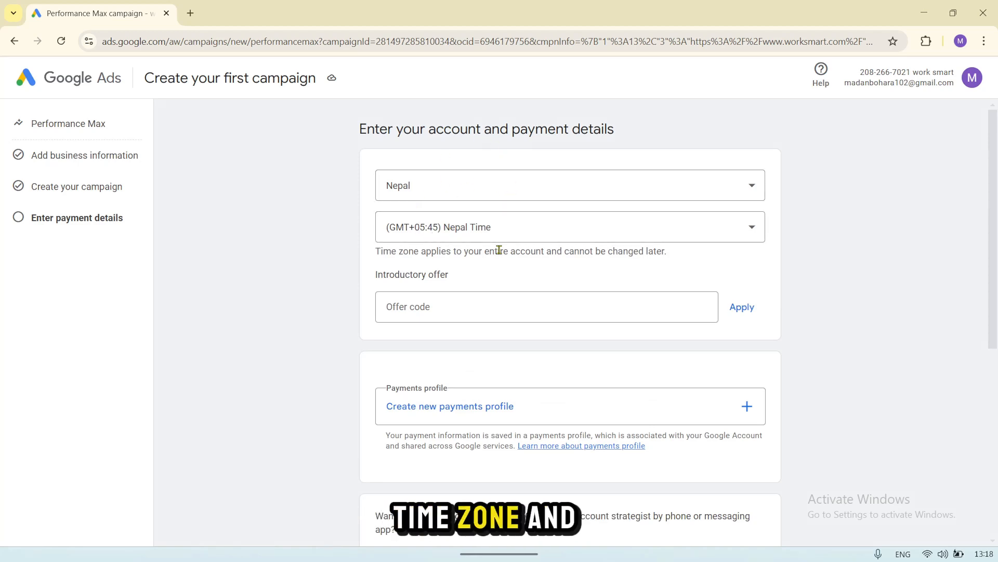
Step: Create an Organisation payments profile with the organisation name and address, and dismiss the browser's offer to save the address
left_click(454, 319)
scroll(439, 312, "down", 1)
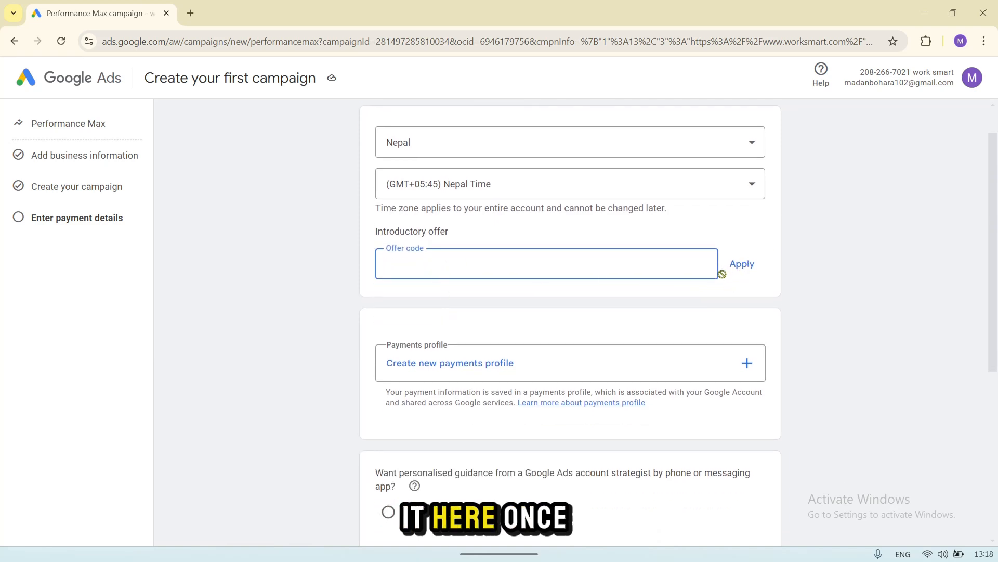
scroll(536, 322, "down", 1)
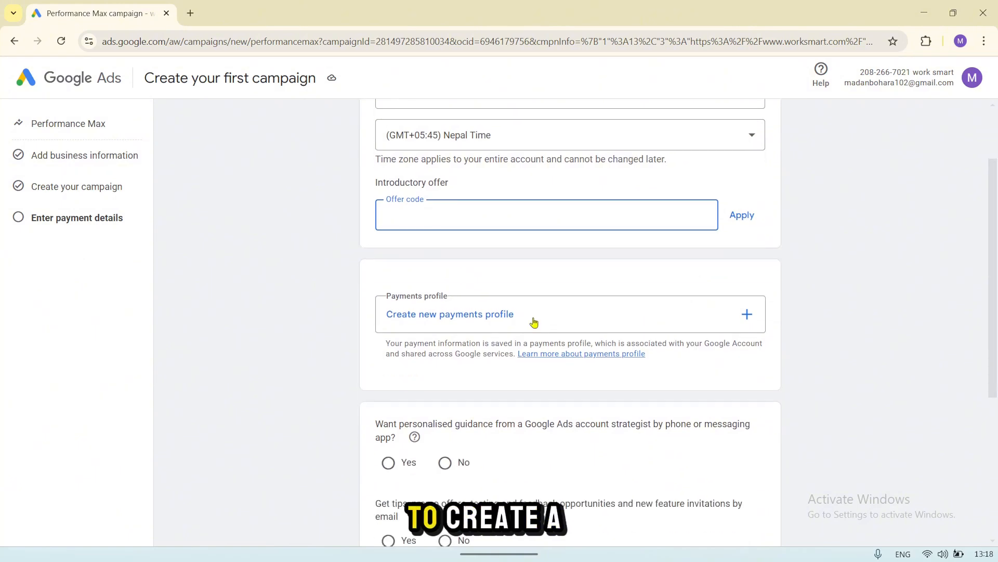
left_click(749, 313)
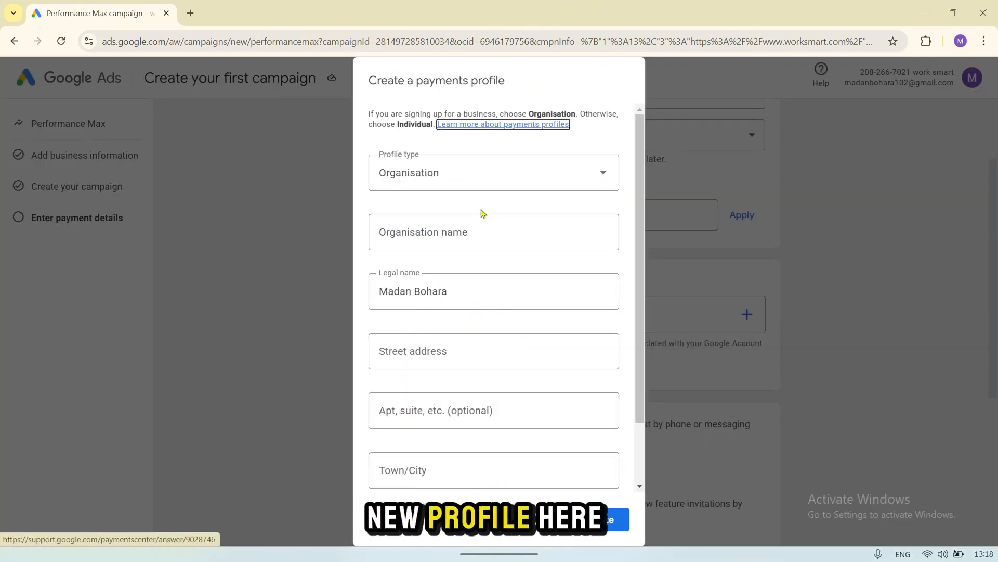
left_click(422, 190)
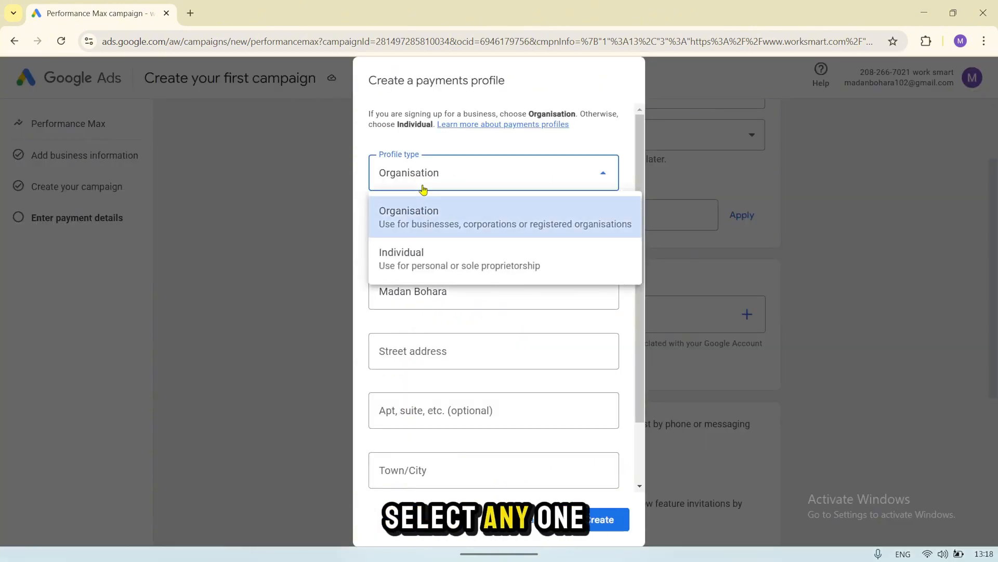
left_click(423, 218)
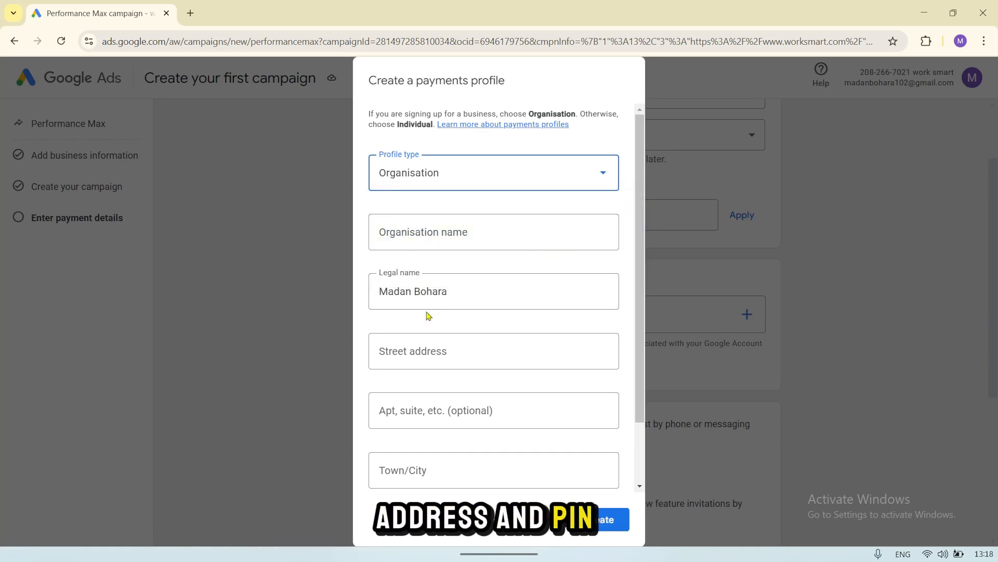
scroll(428, 315, "down", 2)
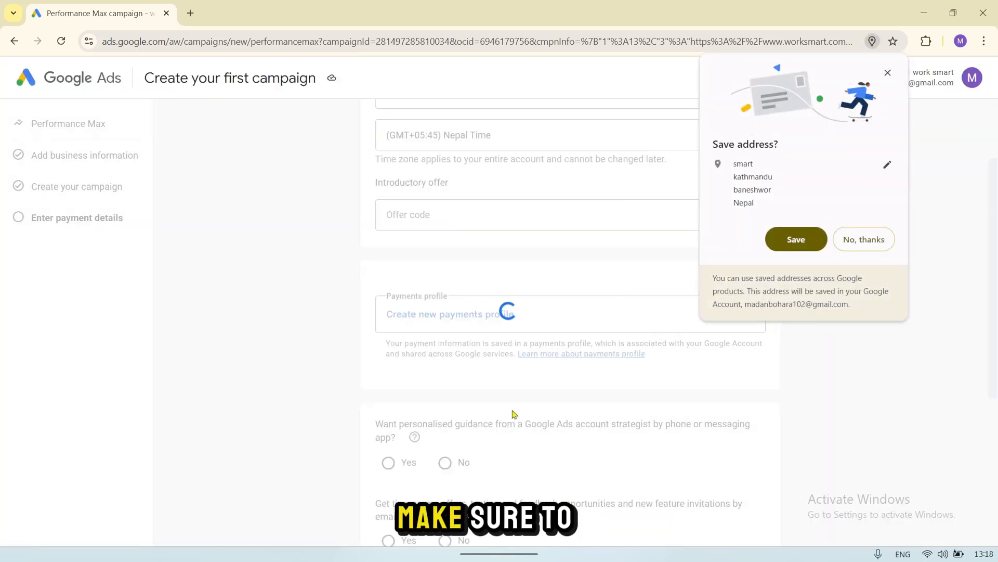
left_click(888, 73)
Step: Open the form for adding a payment method to the new payments profile
scroll(468, 385, "down", 3)
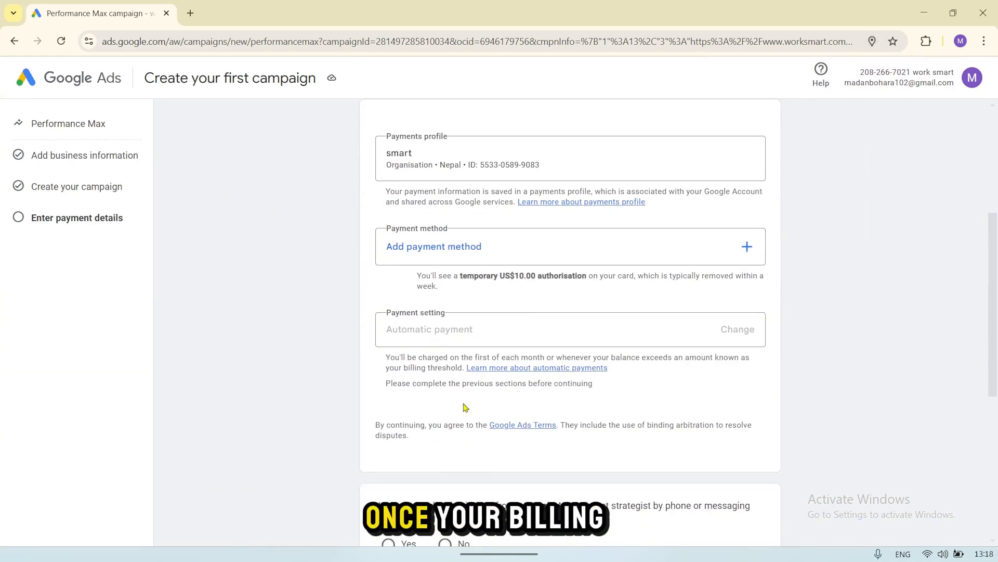
left_click(450, 249)
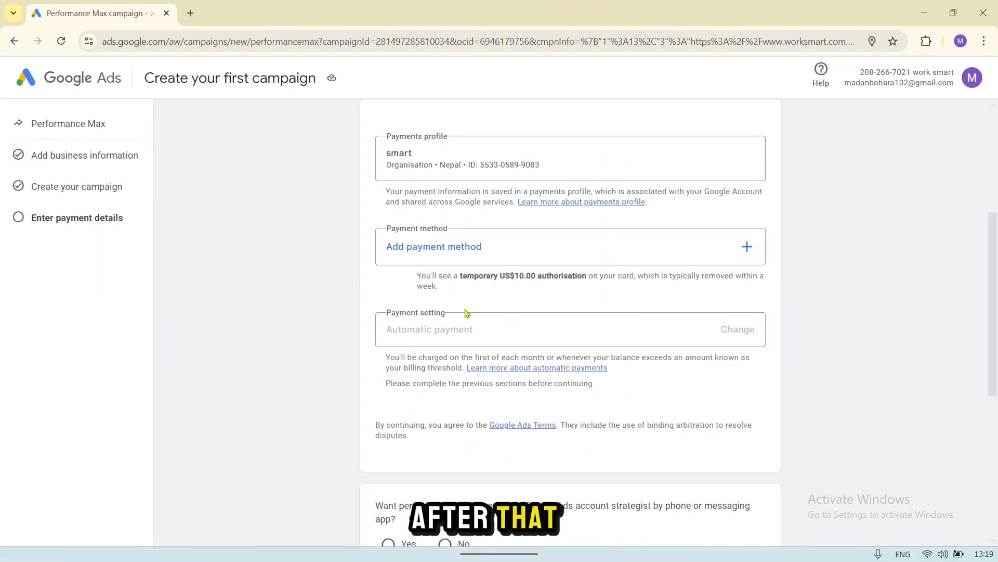
Step: Decline both the personalised strategist guidance and the email tips and offers, and submit the account and payment details
scroll(468, 312, "down", 5)
scroll(392, 231, "down", 2)
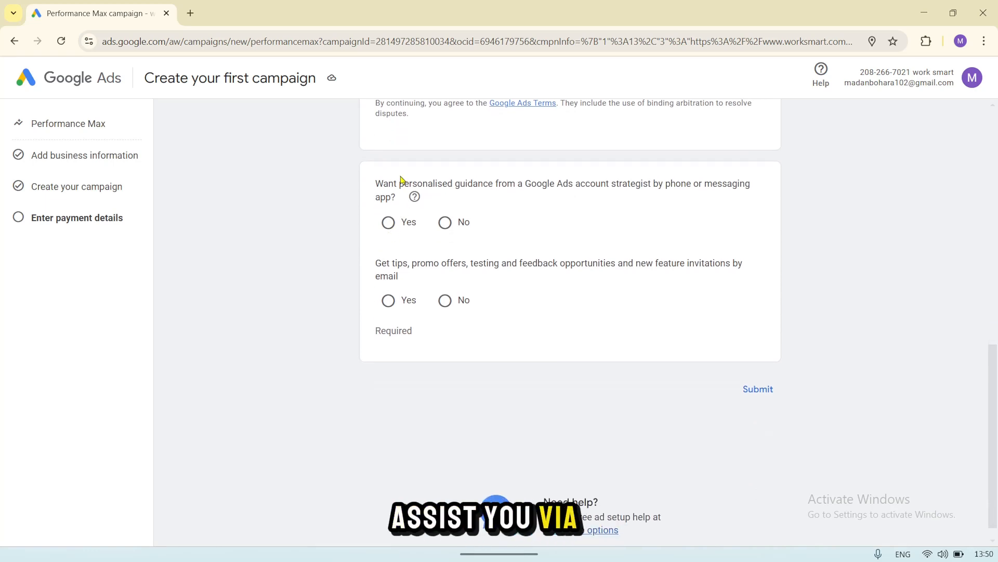
left_click(388, 224)
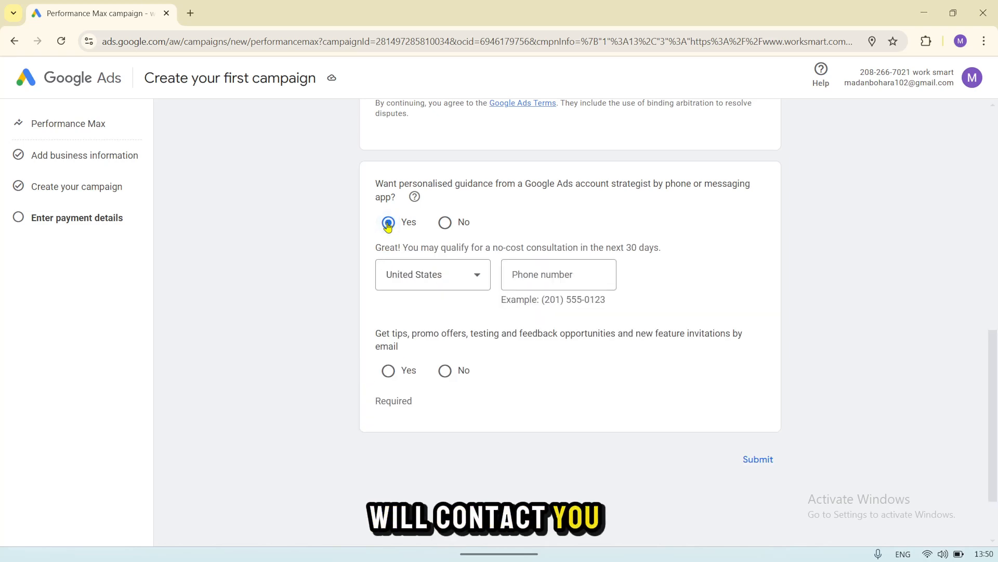
left_click(445, 222)
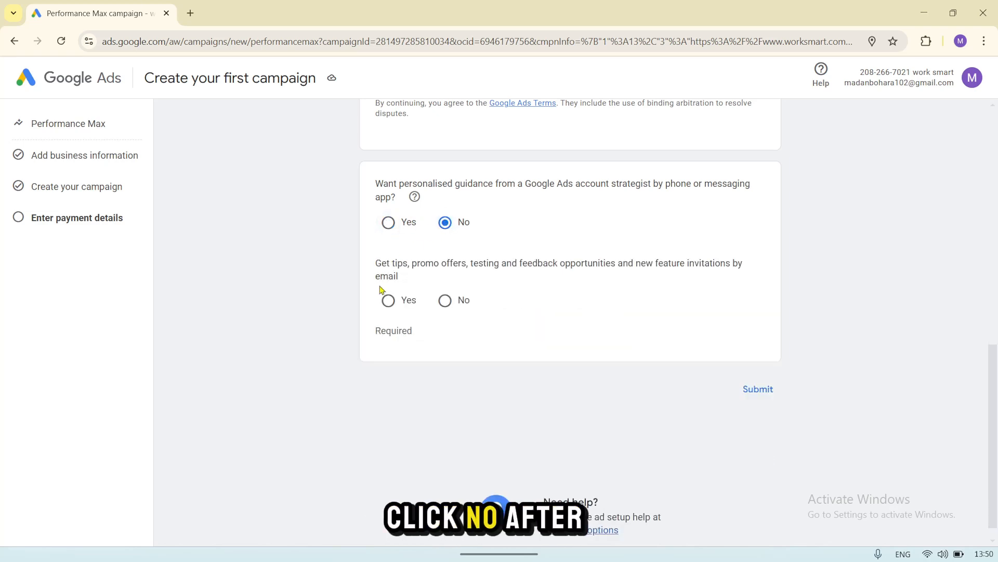
left_click(445, 300)
scroll(572, 358, "down", 1)
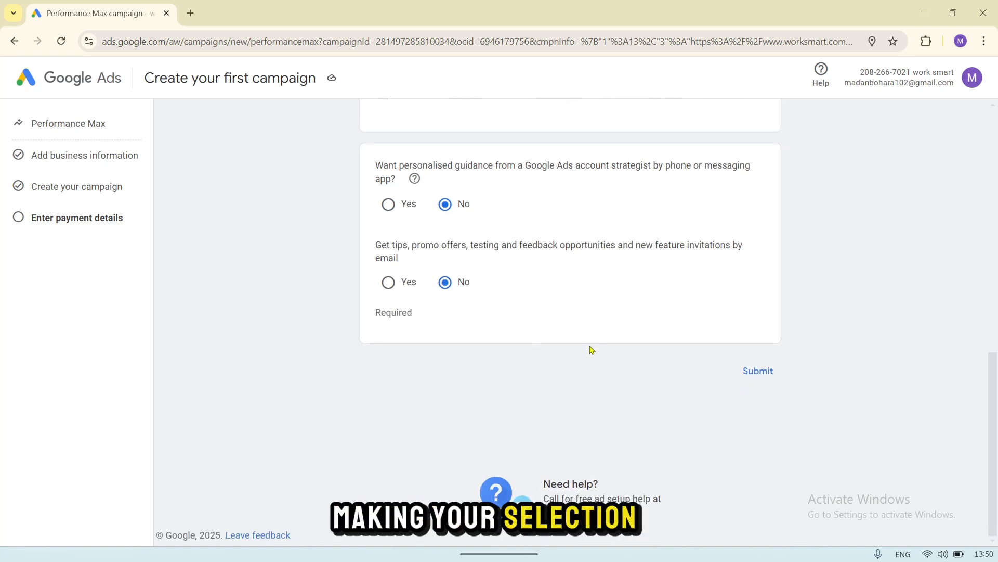
left_click(752, 381)
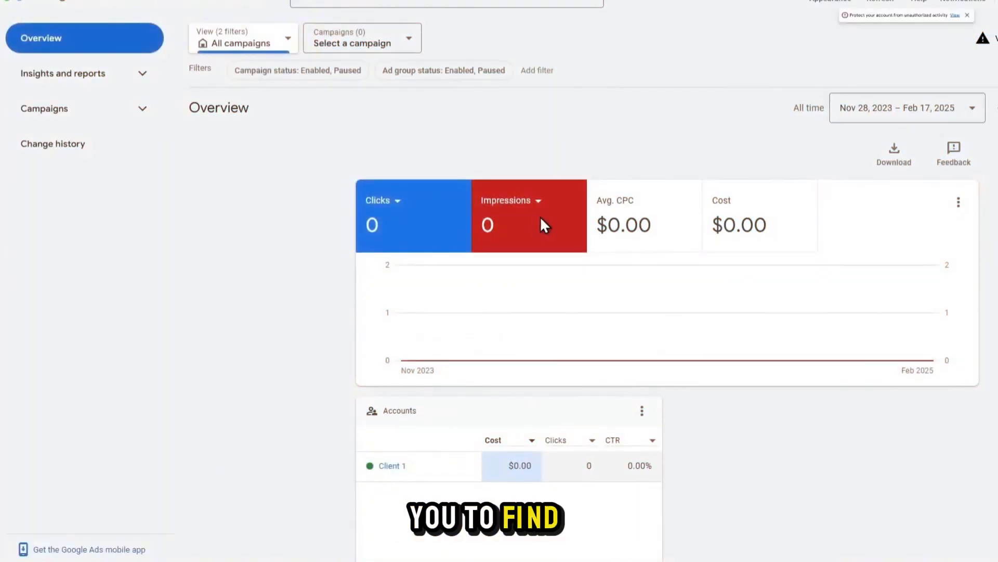
left_click(960, 24)
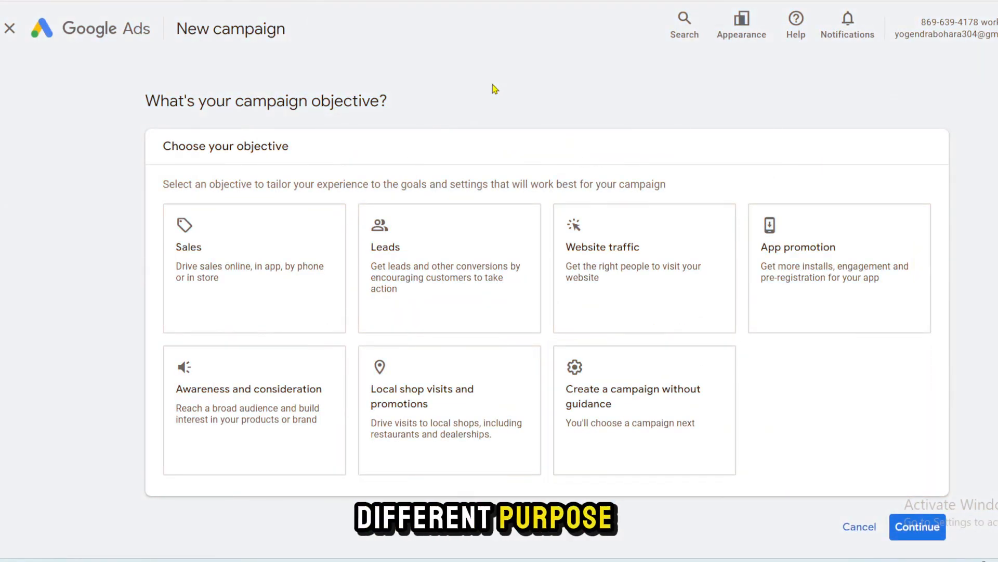
left_click(243, 258)
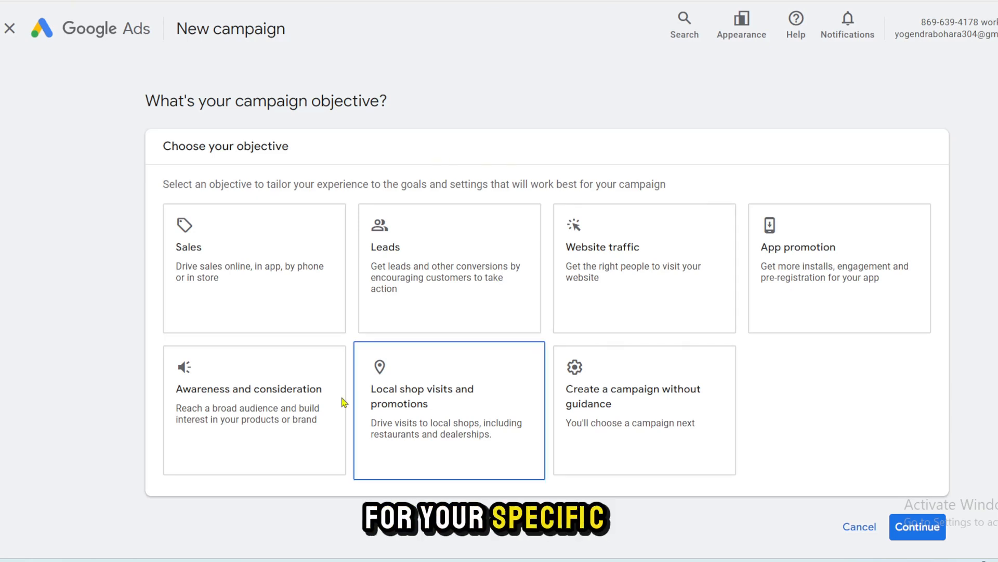
scroll(467, 260, "down", 1)
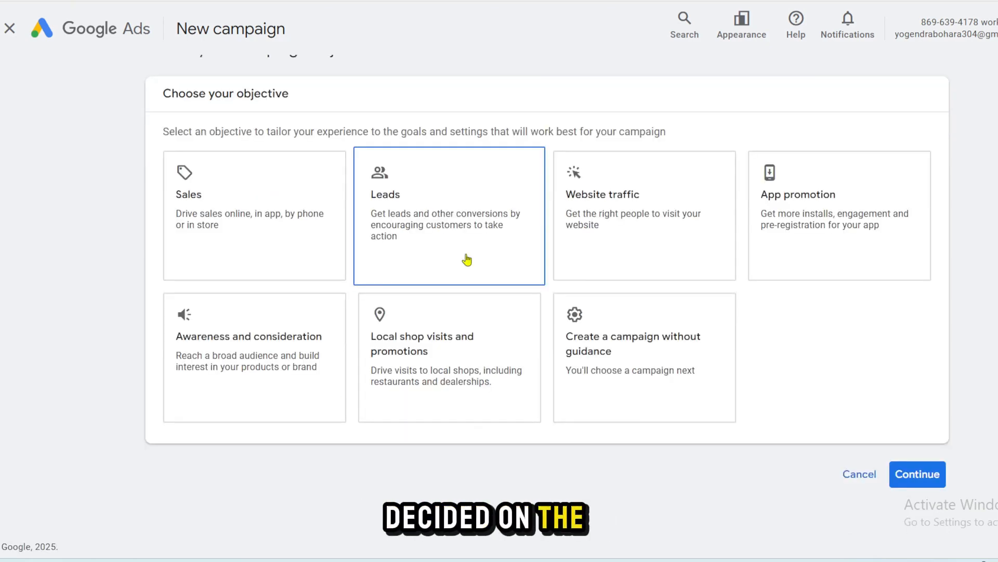
scroll(227, 307, "up", 1)
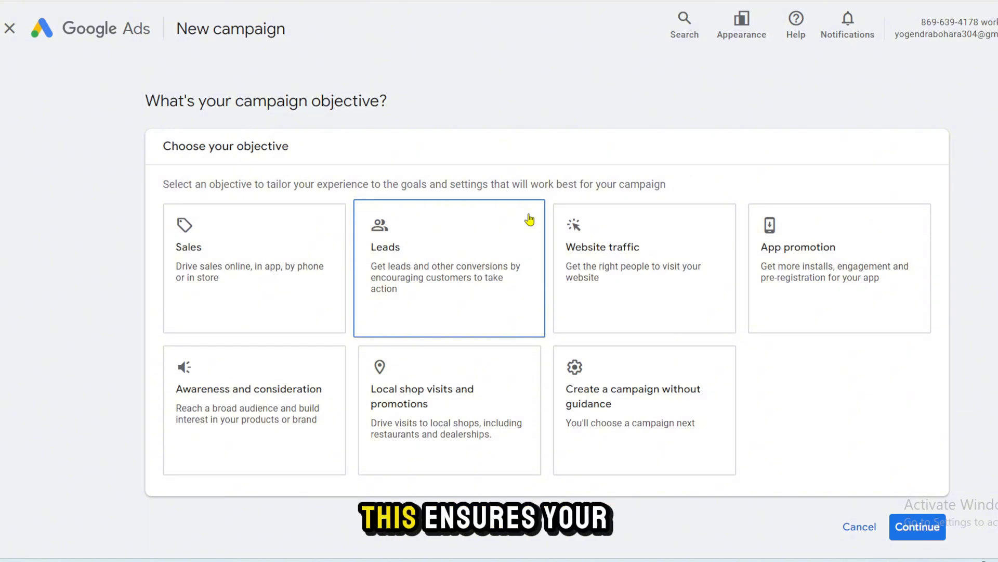
left_click(327, 363)
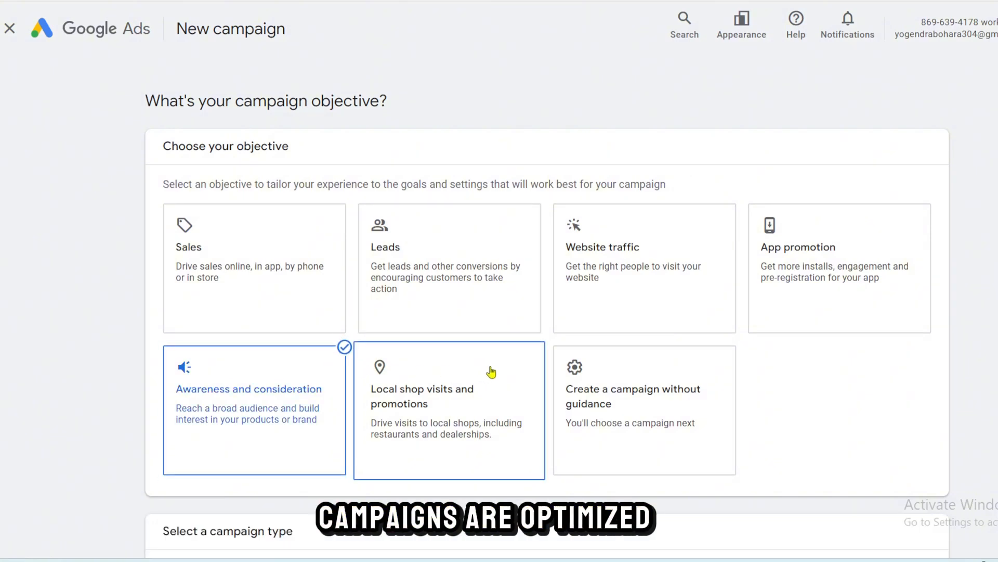
scroll(490, 338, "down", 1)
left_click(491, 371)
scroll(490, 371, "down", 5)
scroll(490, 371, "up", 4)
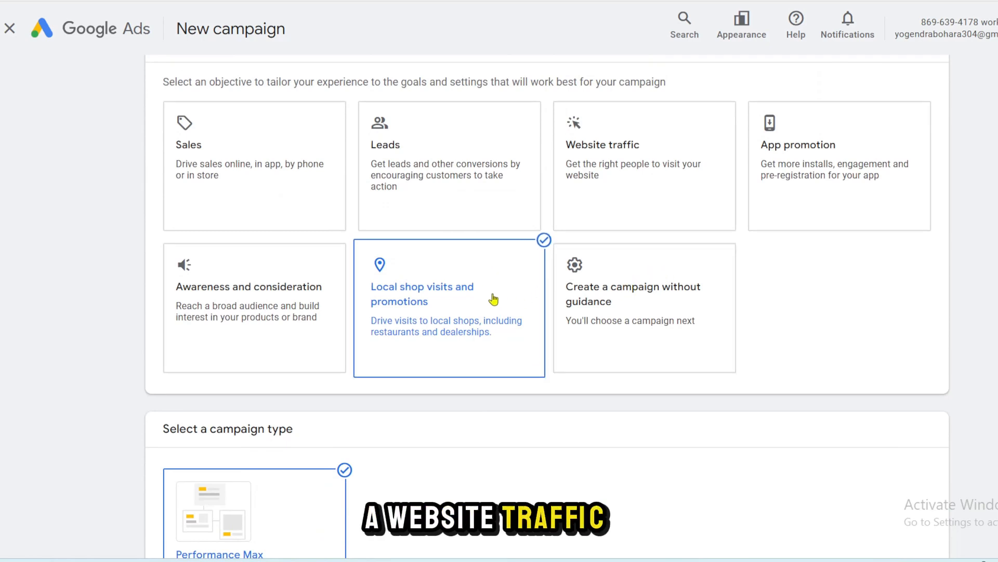
scroll(733, 205, "up", 2)
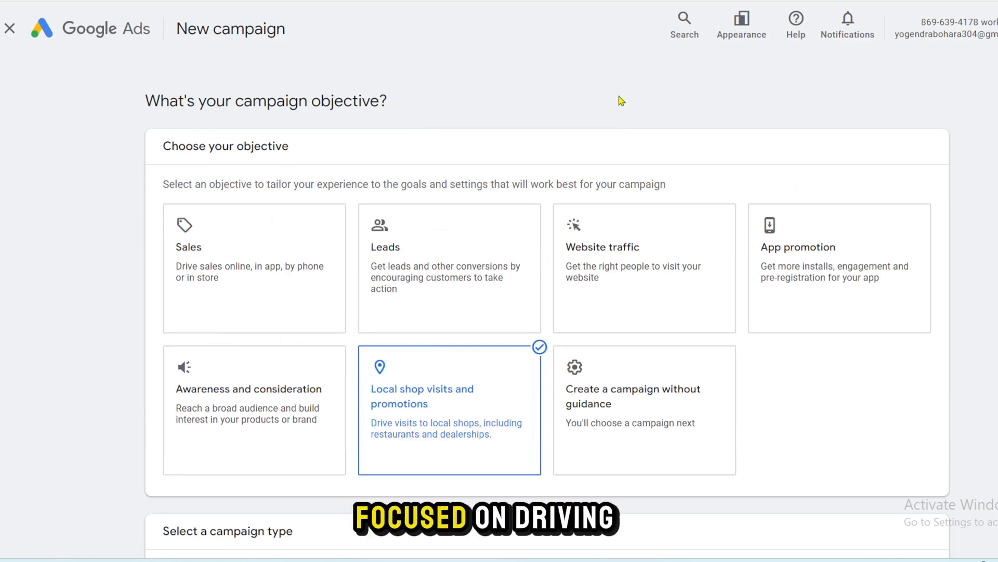
Step: Choose Website traffic as the campaign objective and Search as the campaign type
scroll(696, 249, "down", 6)
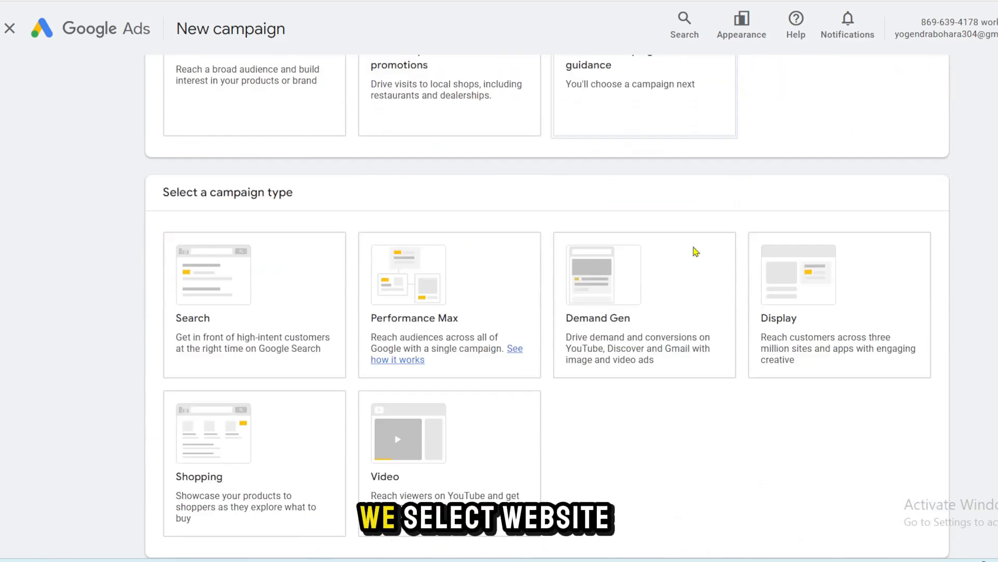
scroll(694, 252, "up", 6)
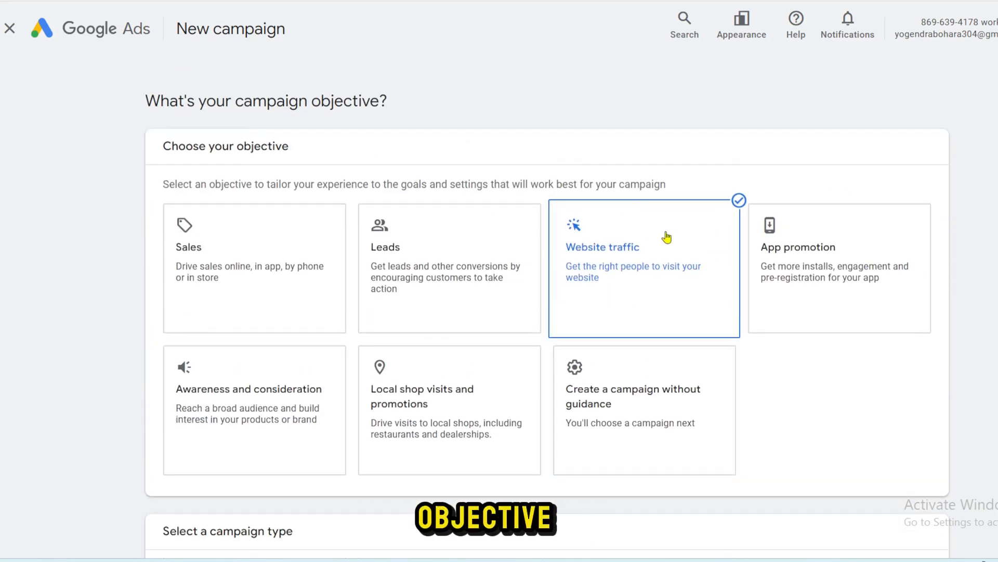
scroll(667, 237, "down", 8)
left_click(279, 167)
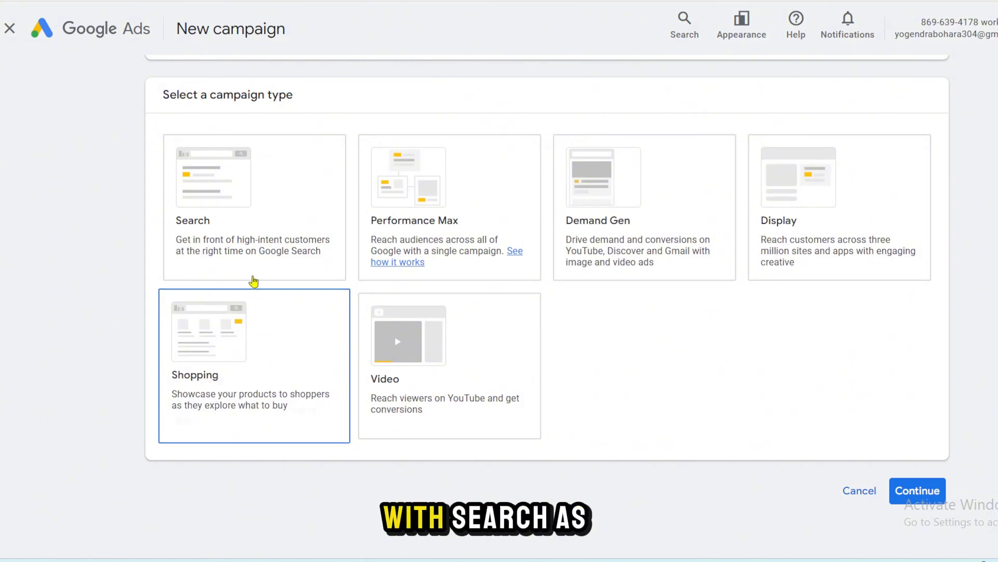
left_click(243, 209)
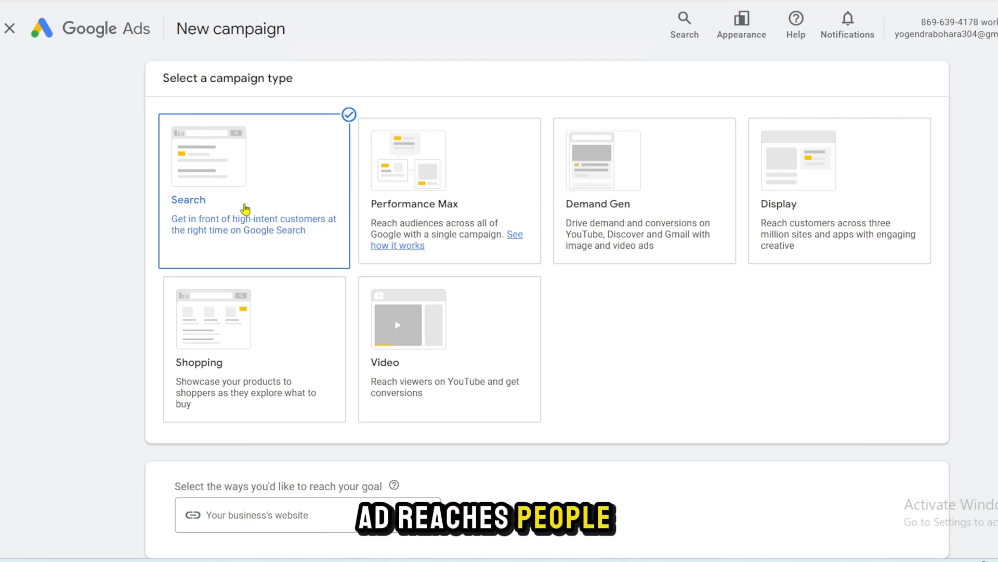
scroll(587, 342, "down", 5)
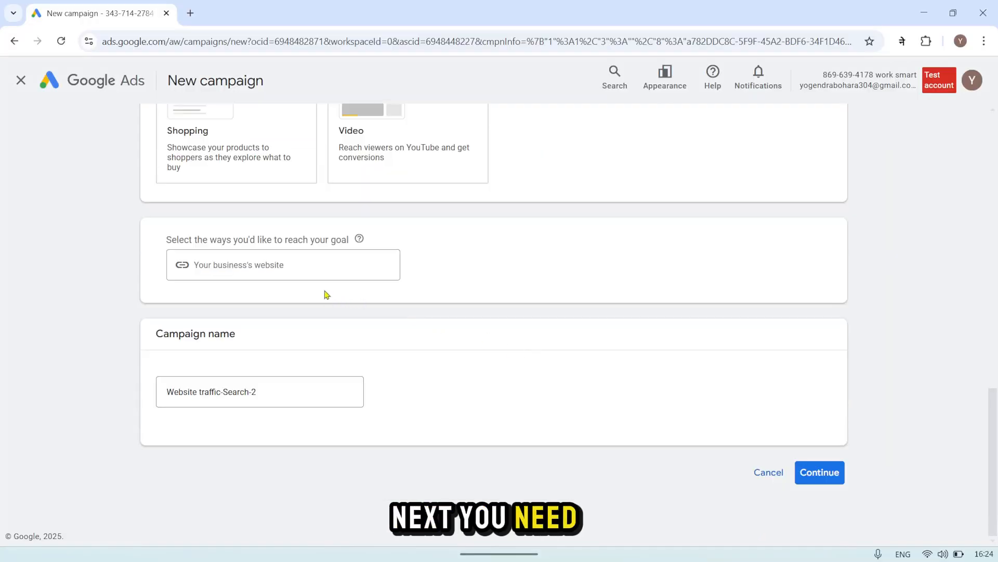
left_click(312, 265)
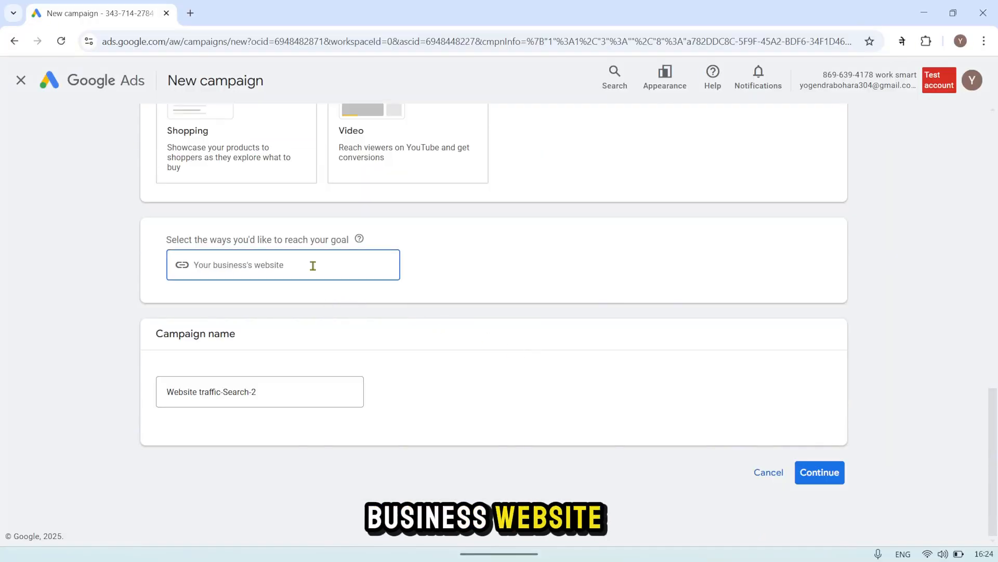
type("https://www.worksmart.com/")
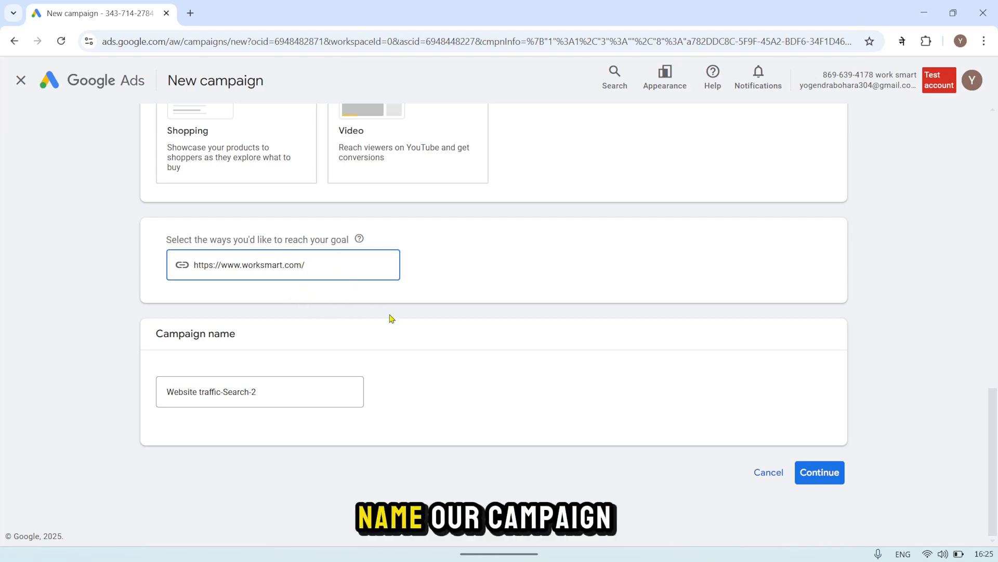
Step: Rename the campaign as work smart demo and continue to the bidding settings
left_click(204, 391)
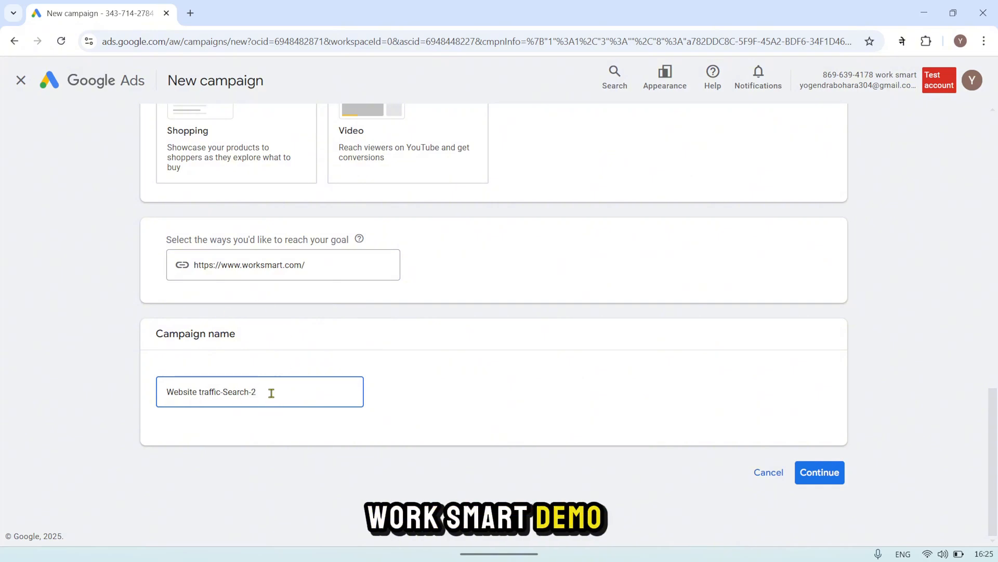
left_click_drag(271, 392, 146, 393)
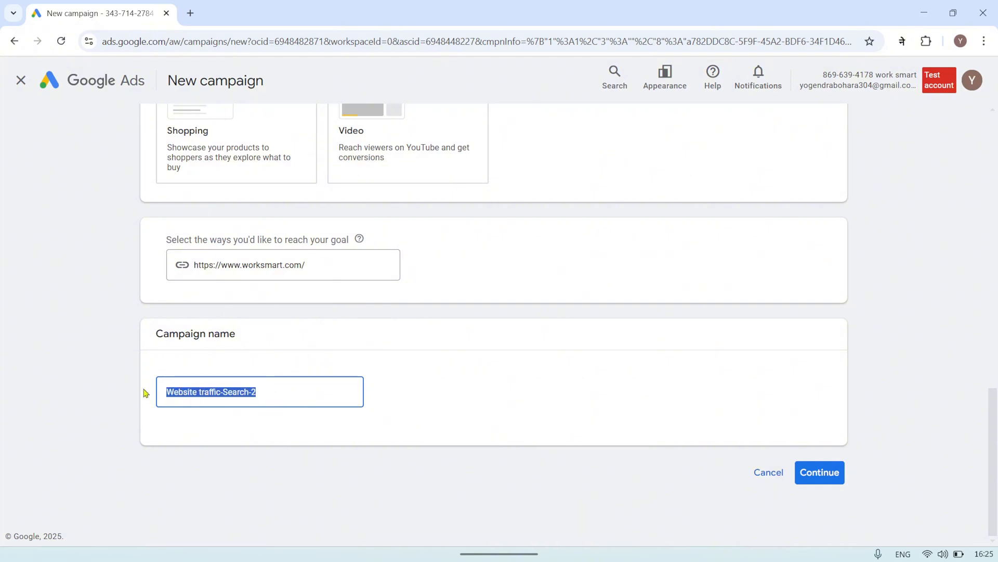
type("wo")
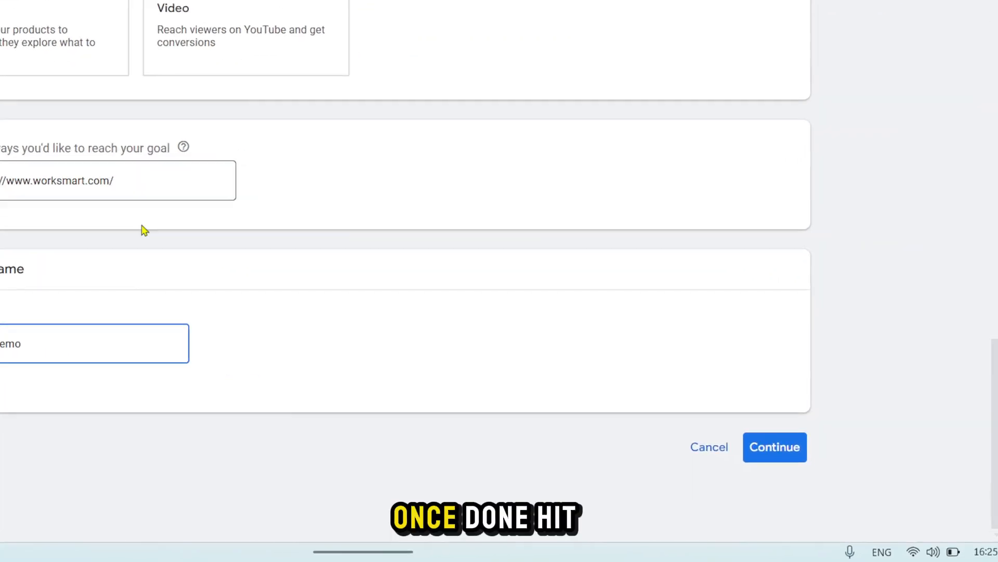
left_click(660, 394)
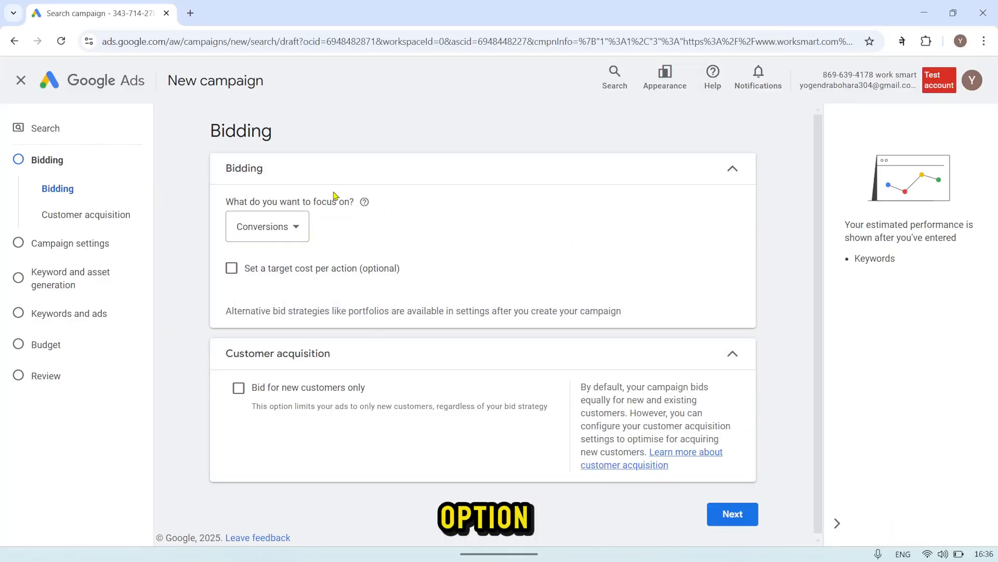
Step: Set the campaign's bidding focus to Clicks
left_click(279, 235)
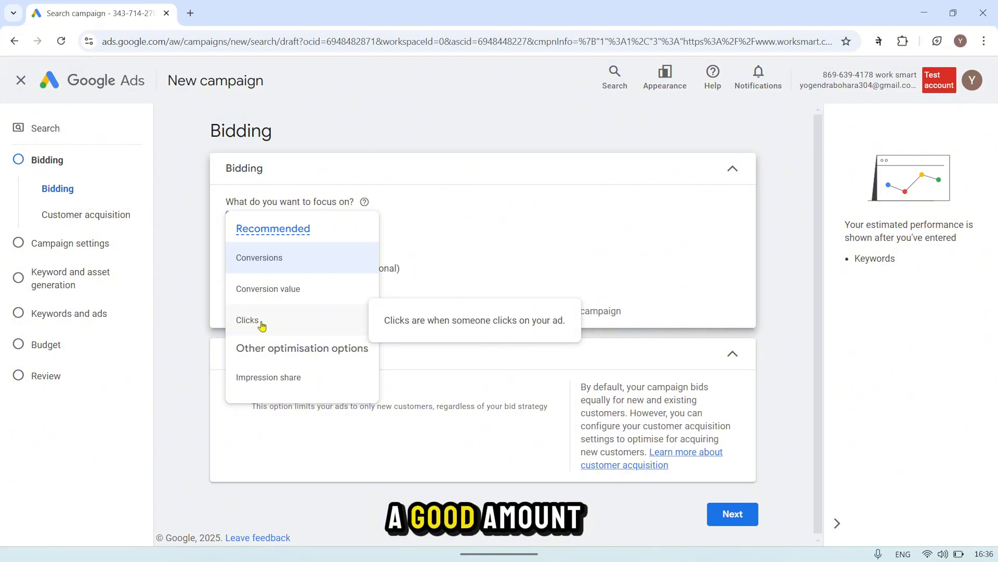
left_click(258, 322)
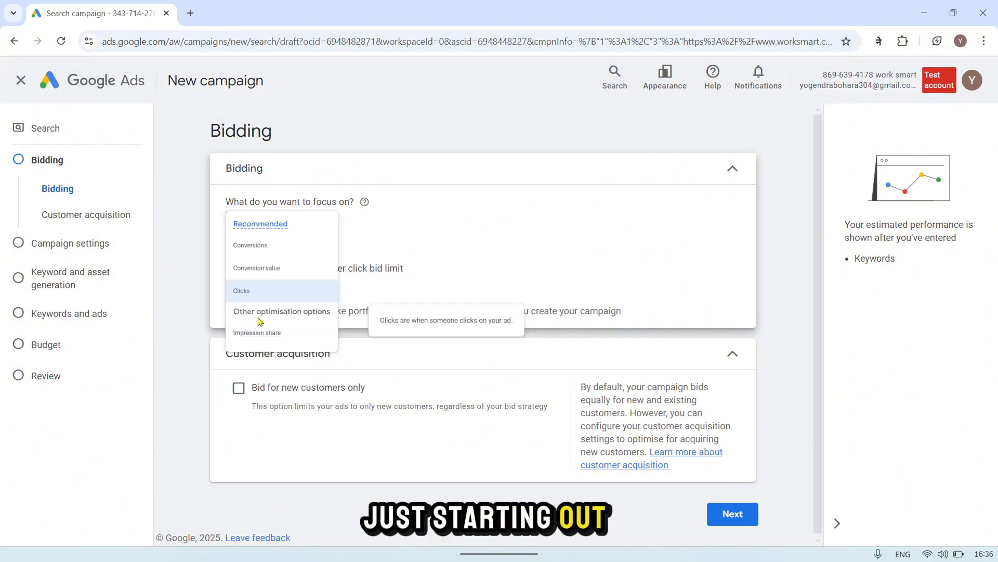
left_click(265, 226)
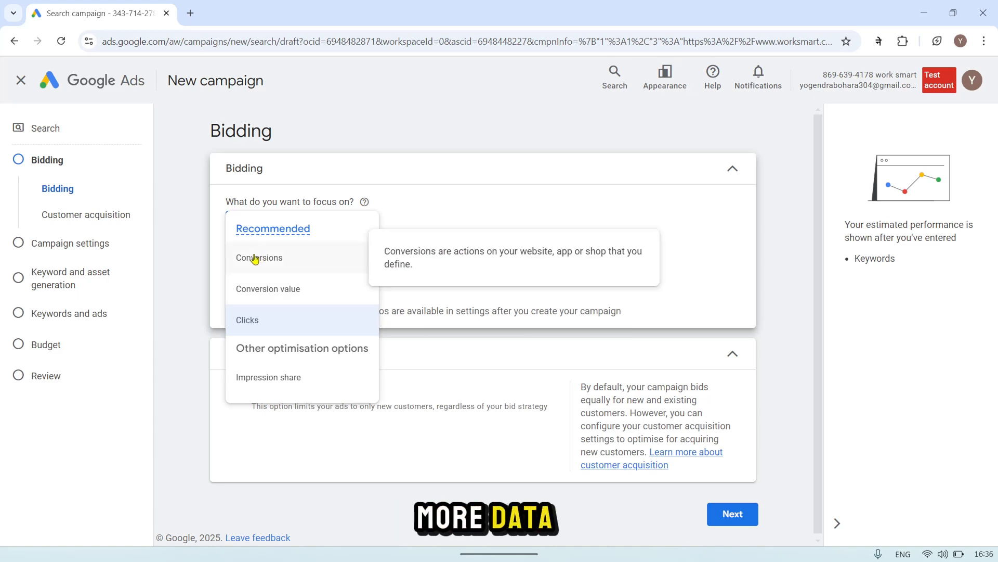
left_click(250, 320)
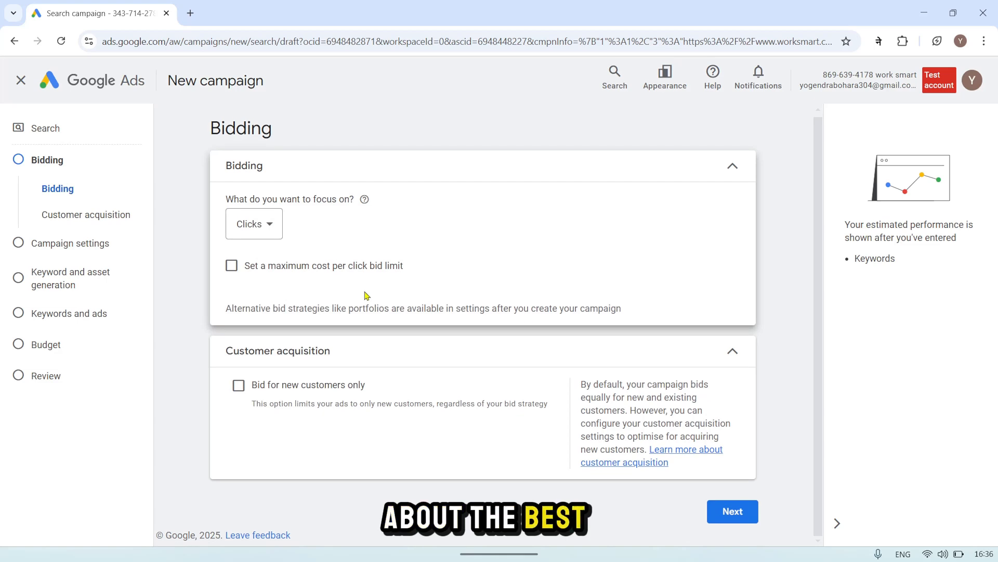
Step: Enable a maximum cost per click bid limit of US$1.00 and continue to the campaign settings
left_click(232, 266)
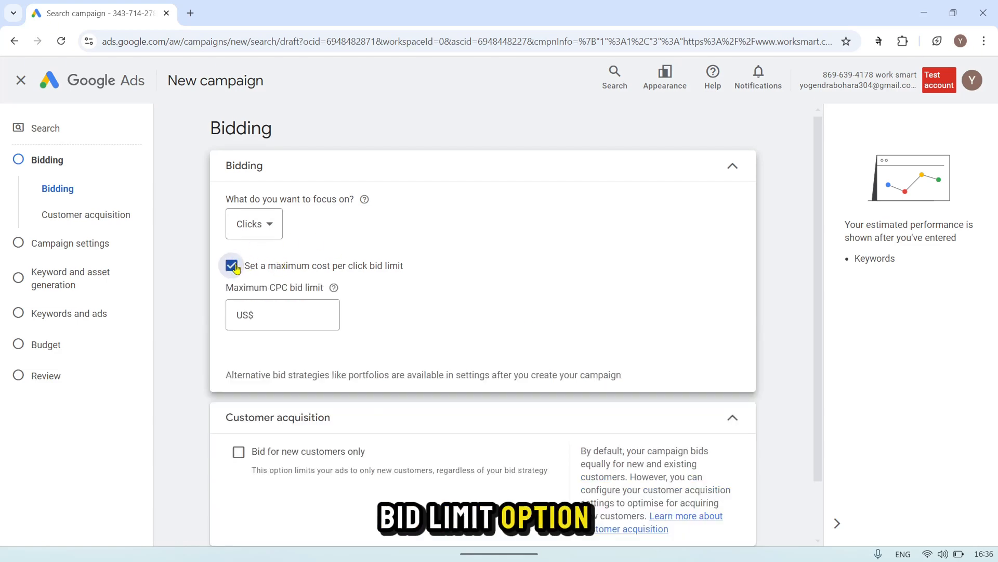
left_click(232, 266)
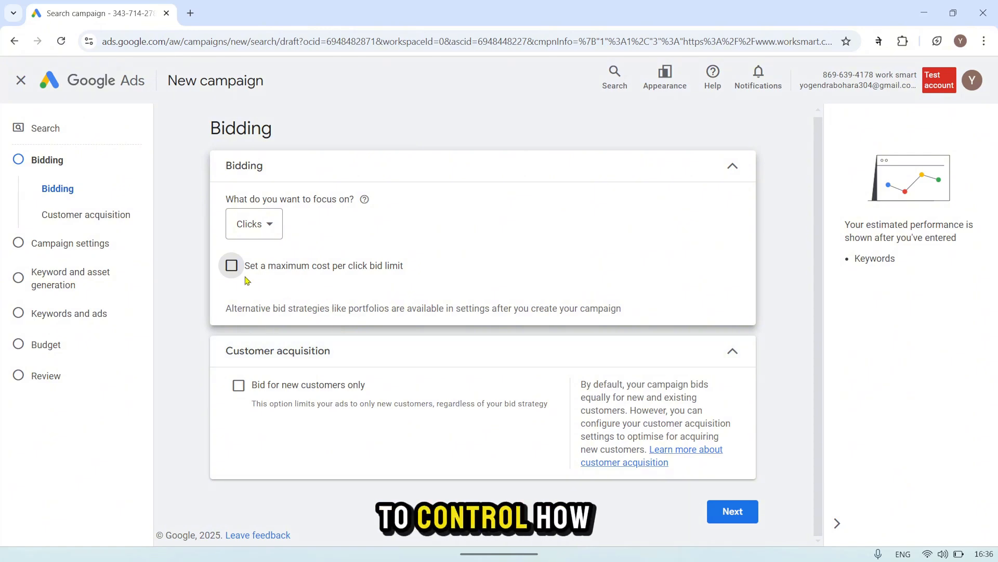
left_click(231, 266)
left_click(260, 314)
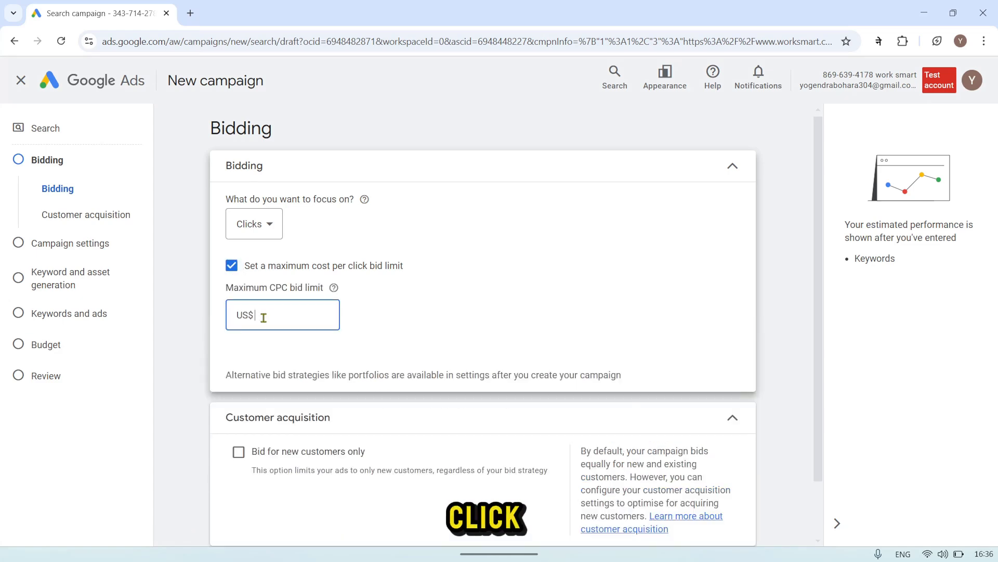
type("1")
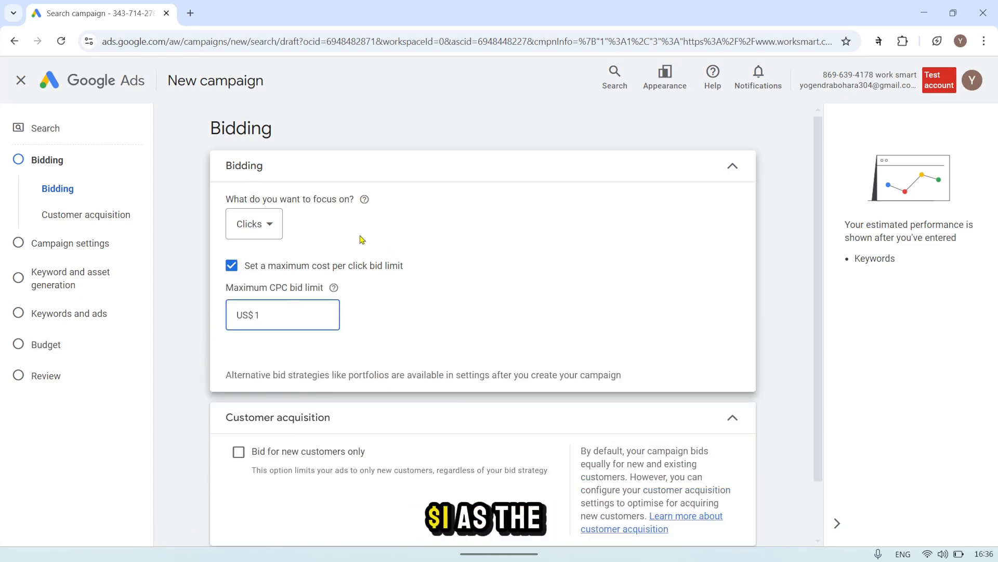
left_click(366, 312)
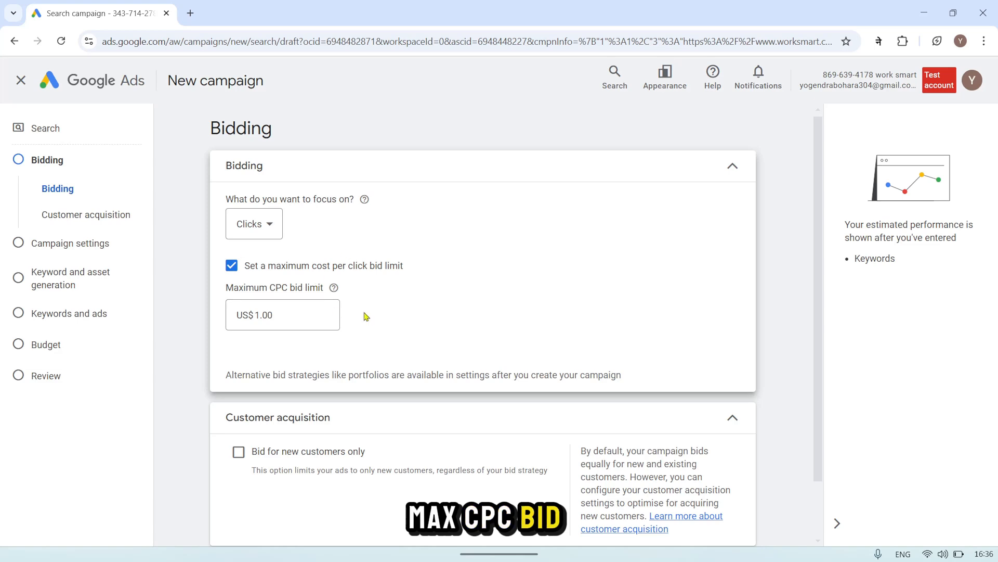
scroll(494, 345, "down", 2)
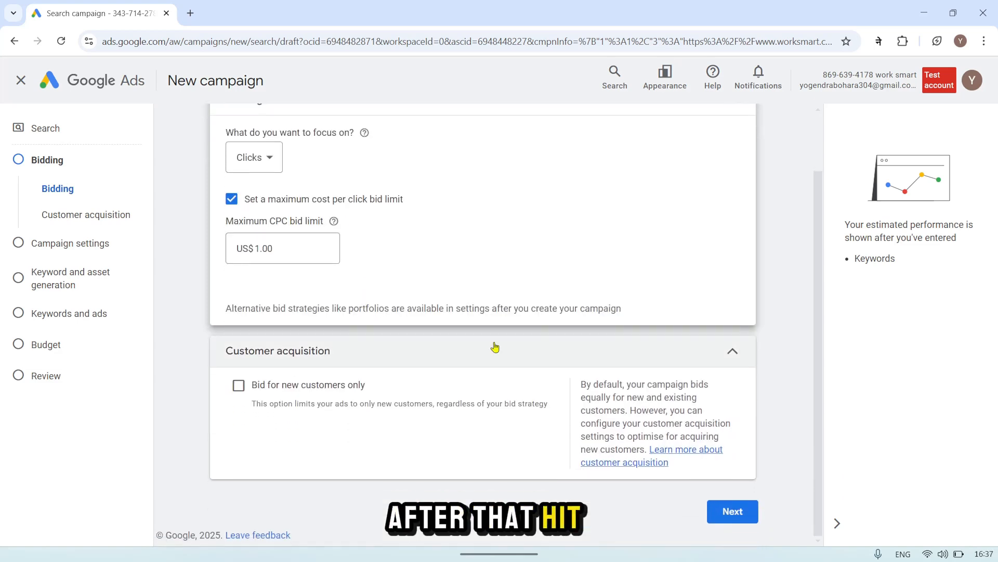
left_click(736, 514)
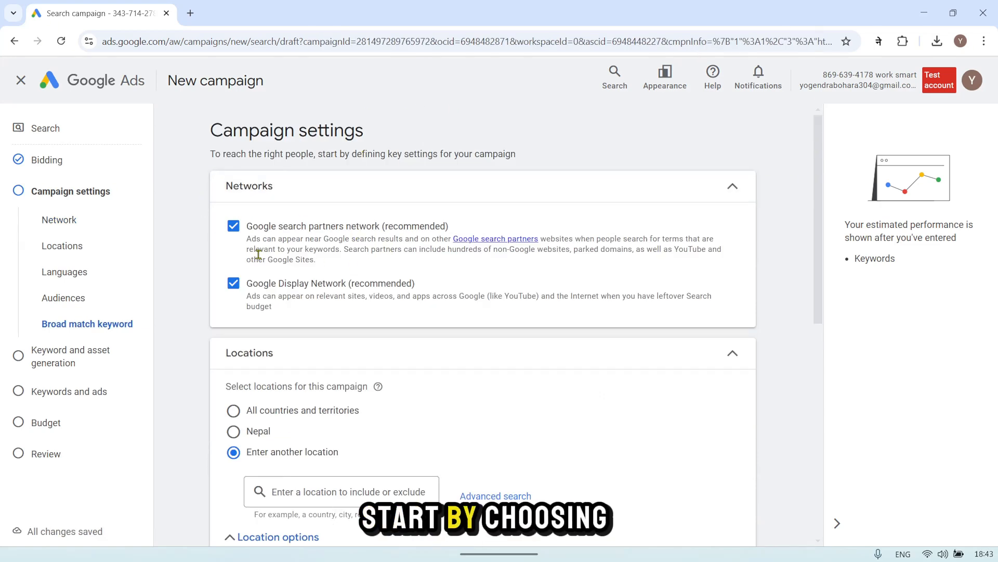
Step: Exclude the Google Display Network from the campaign and add the country United States as a target location
left_click(234, 284)
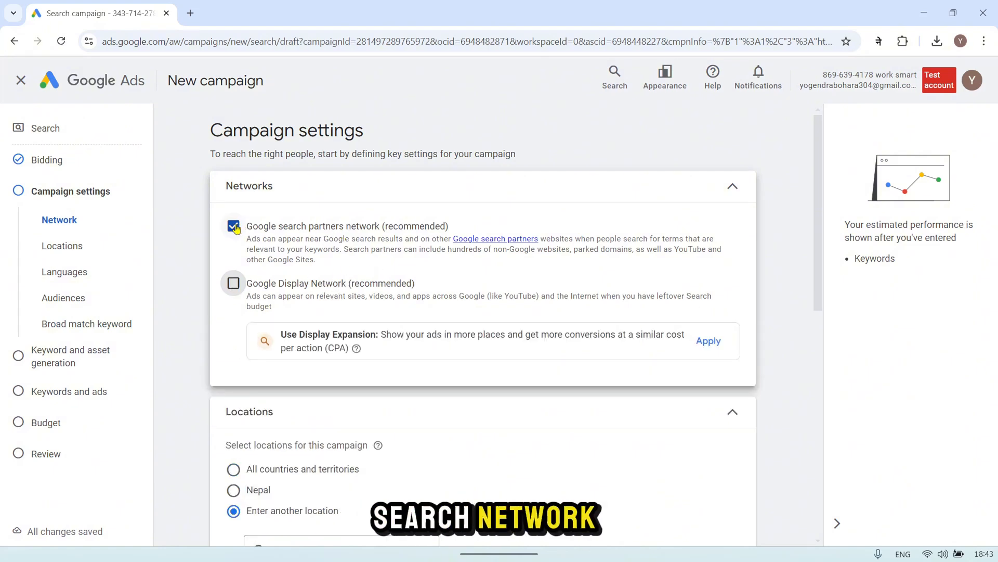
scroll(358, 296, "down", 5)
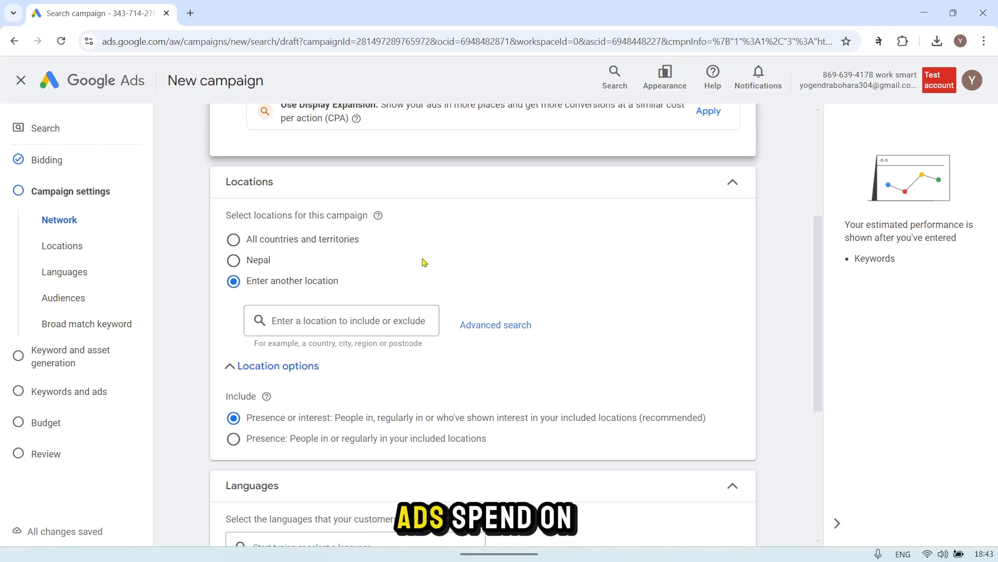
left_click(303, 333)
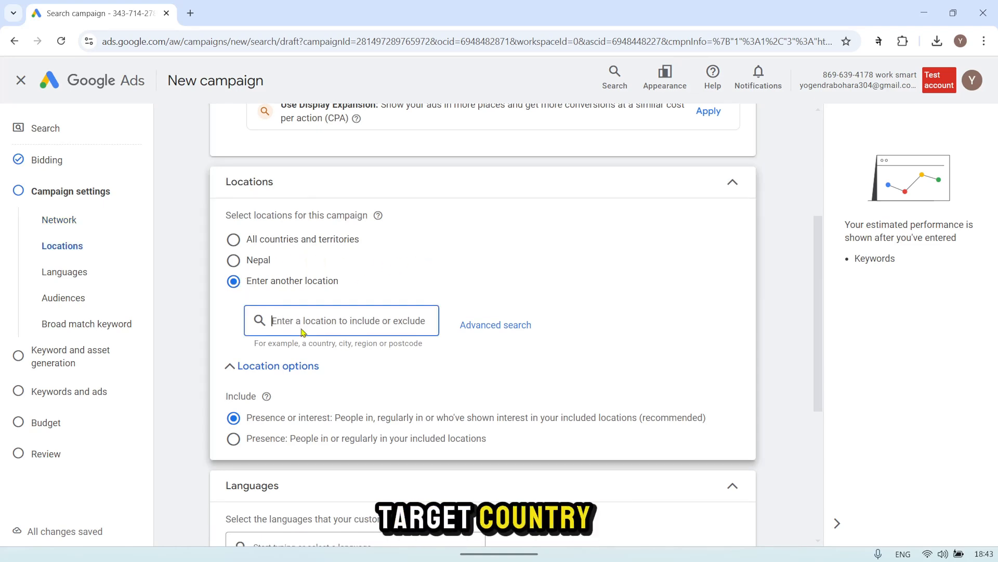
type("united ")
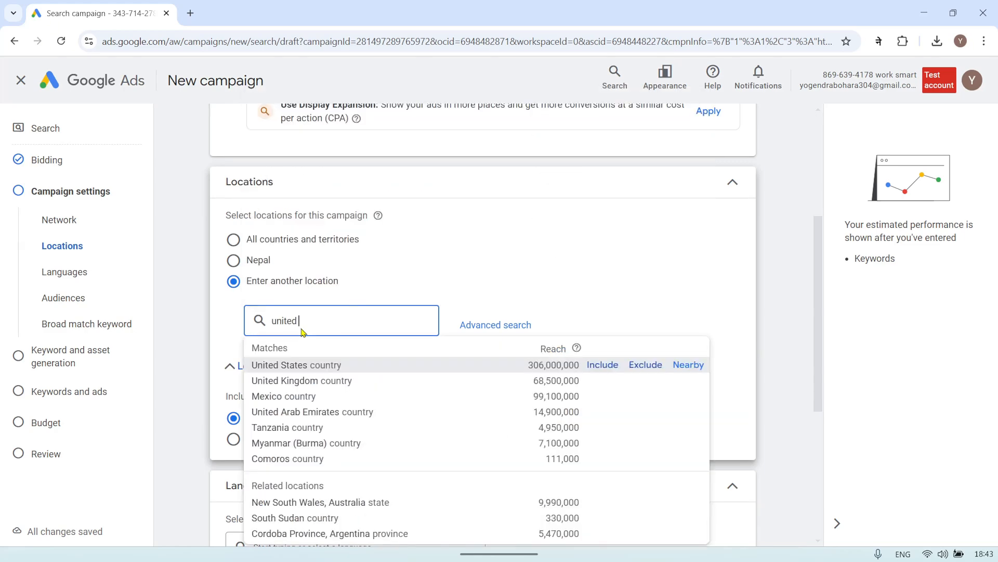
type("states")
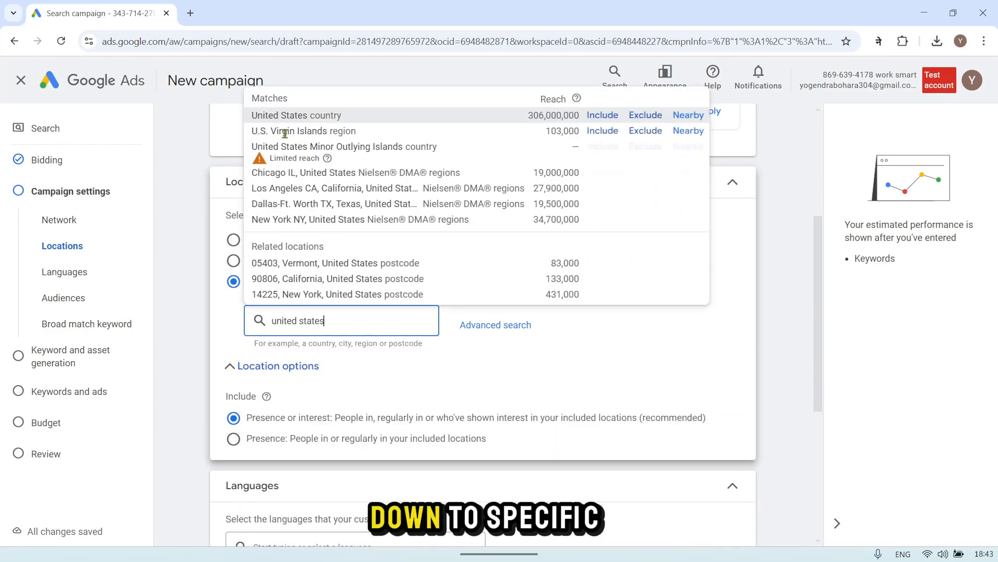
left_click(271, 115)
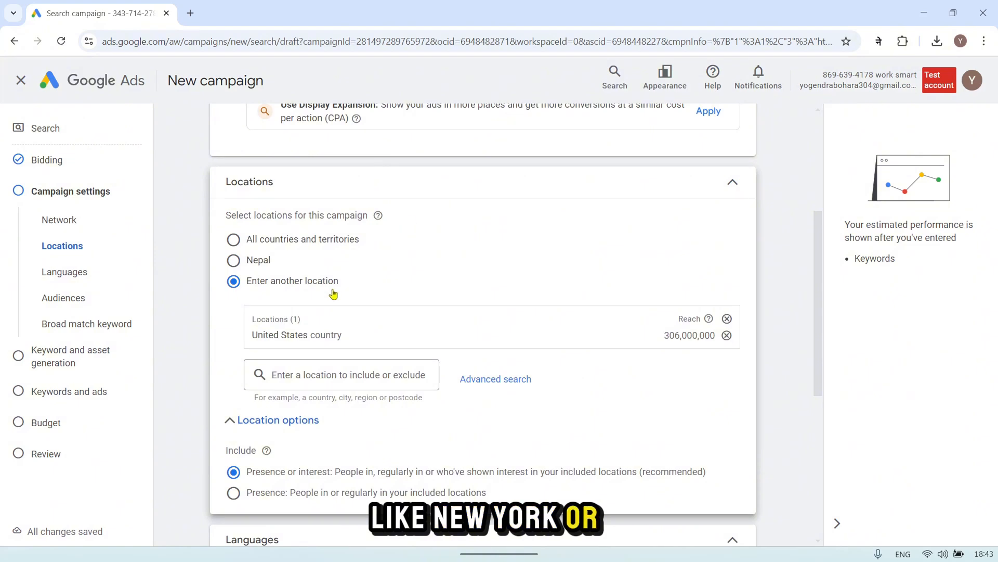
Step: Add the city of Los Angeles, California, United States to the campaign's target locations
left_click(315, 374)
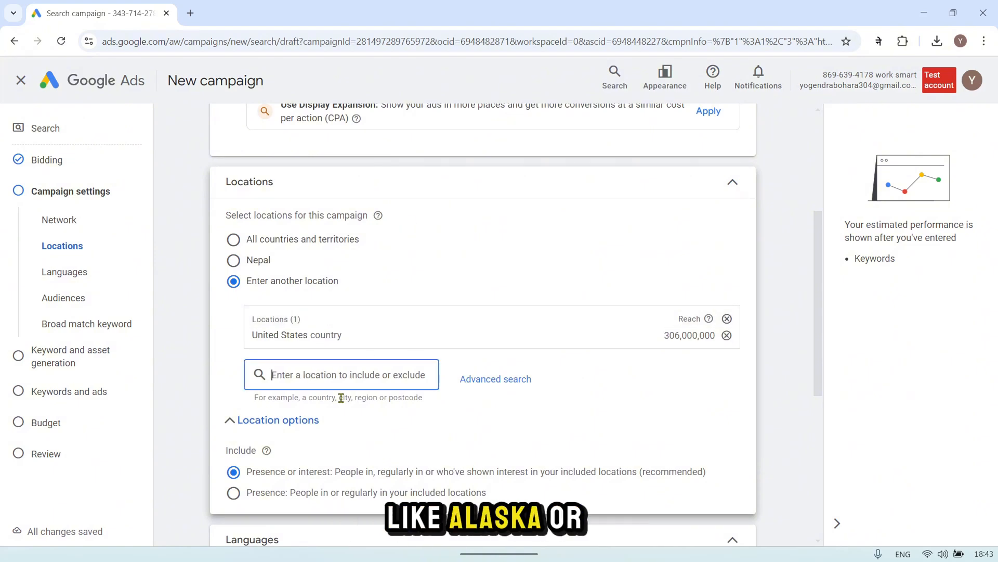
scroll(432, 408, "down", 2)
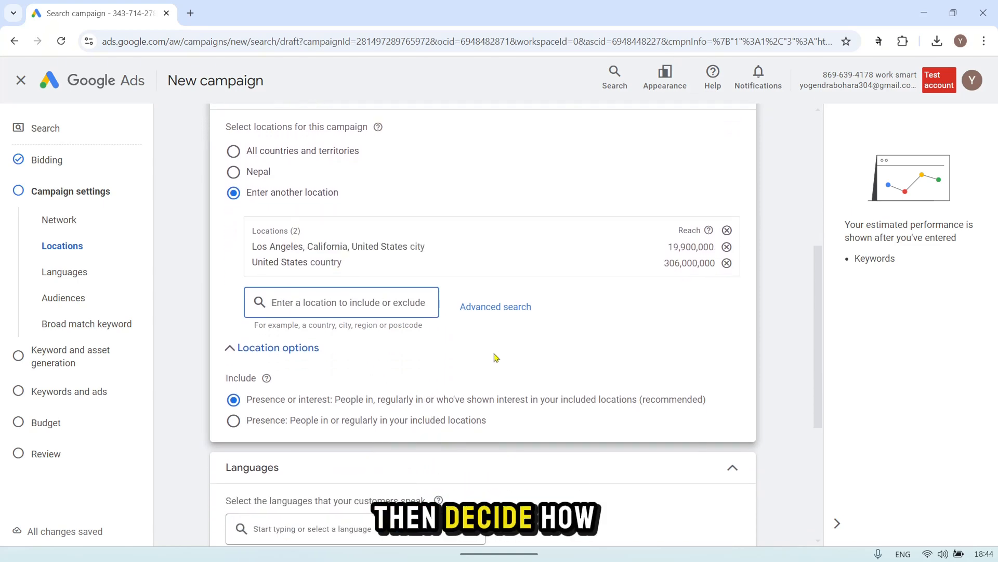
scroll(494, 357, "down", 2)
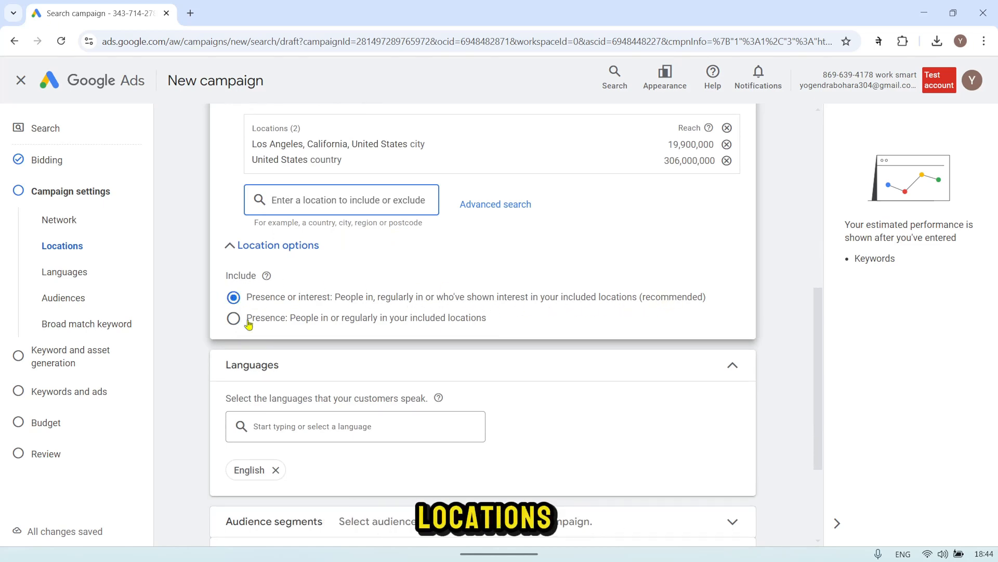
scroll(295, 326, "down", 3)
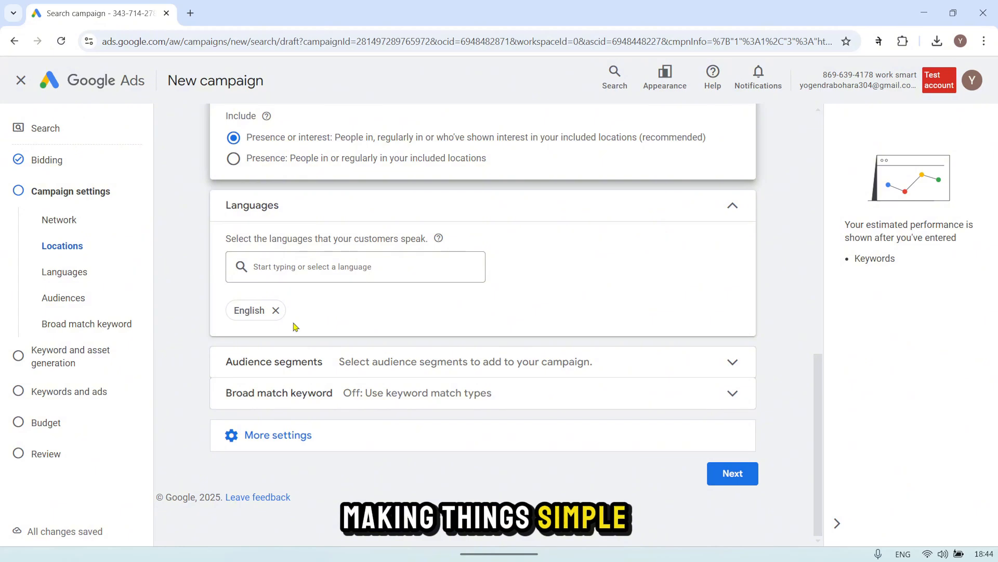
scroll(269, 382, "up", 3)
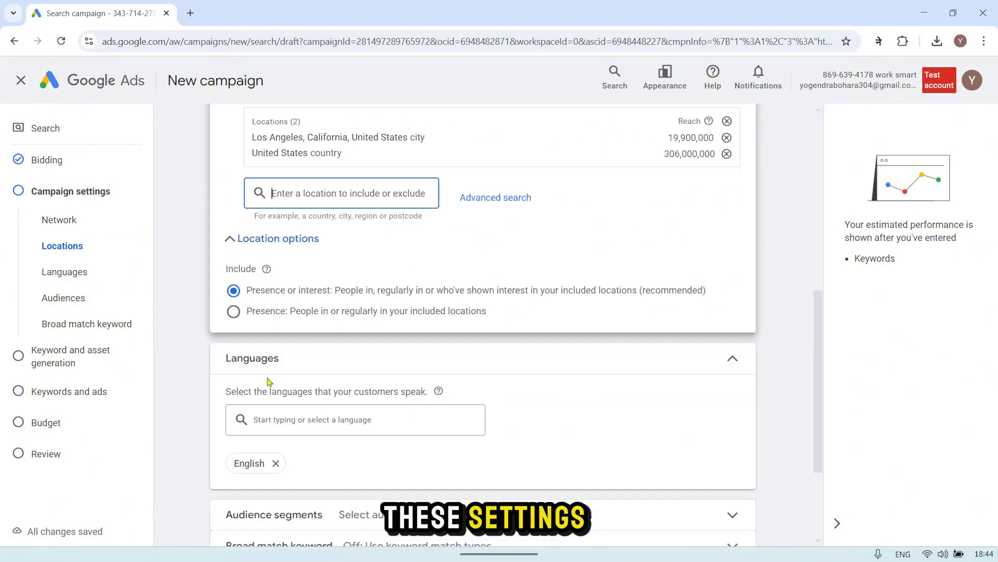
scroll(268, 381, "down", 2)
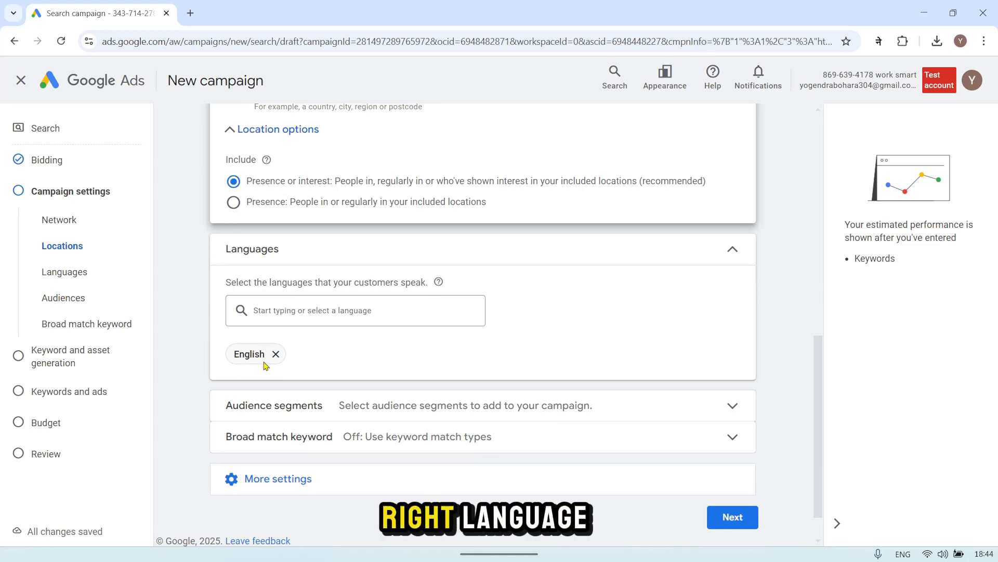
scroll(314, 336, "down", 1)
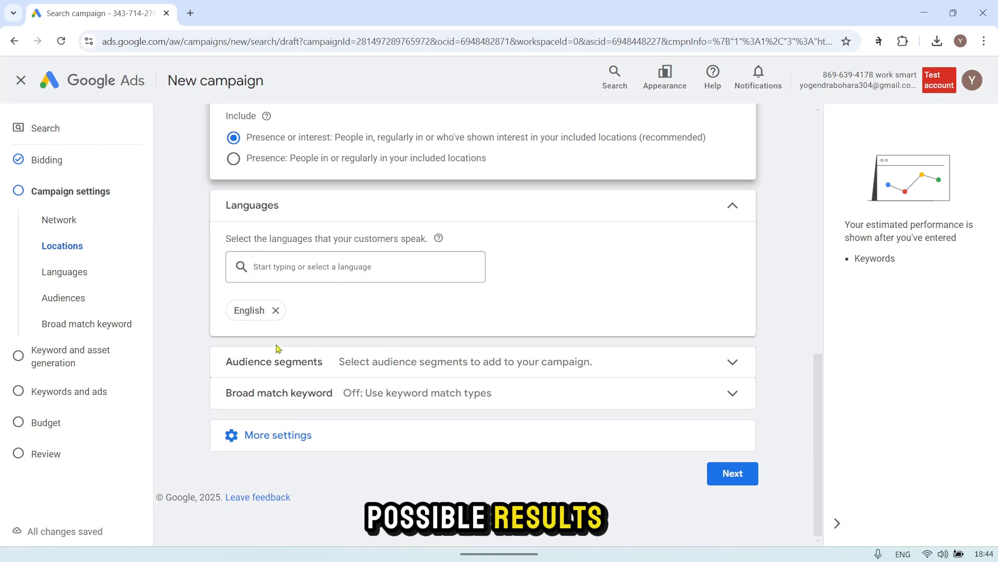
Step: Set the campaign's average daily budget to US$20.00 and continue to the campaign review
scroll(565, 298, "down", 2)
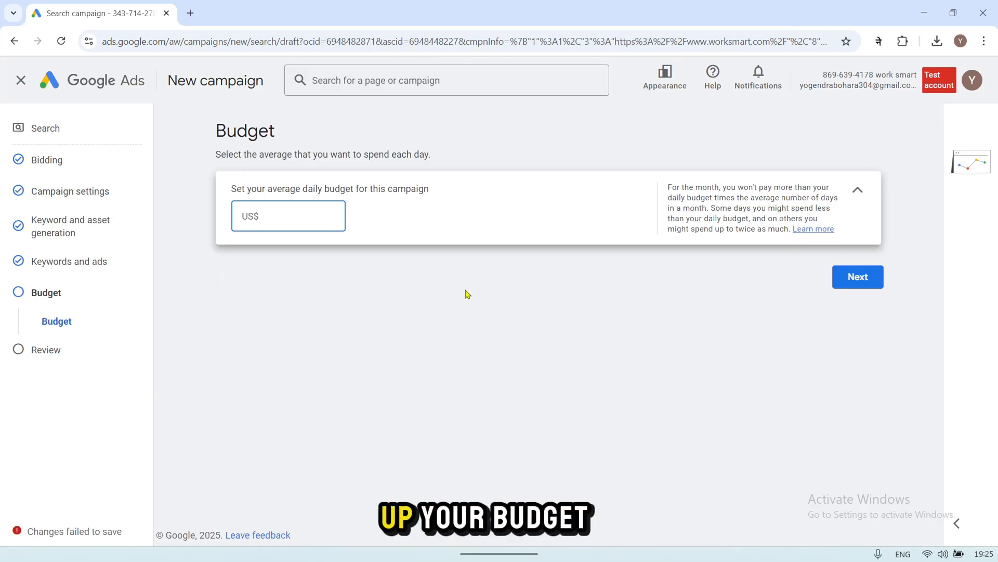
left_click(425, 320)
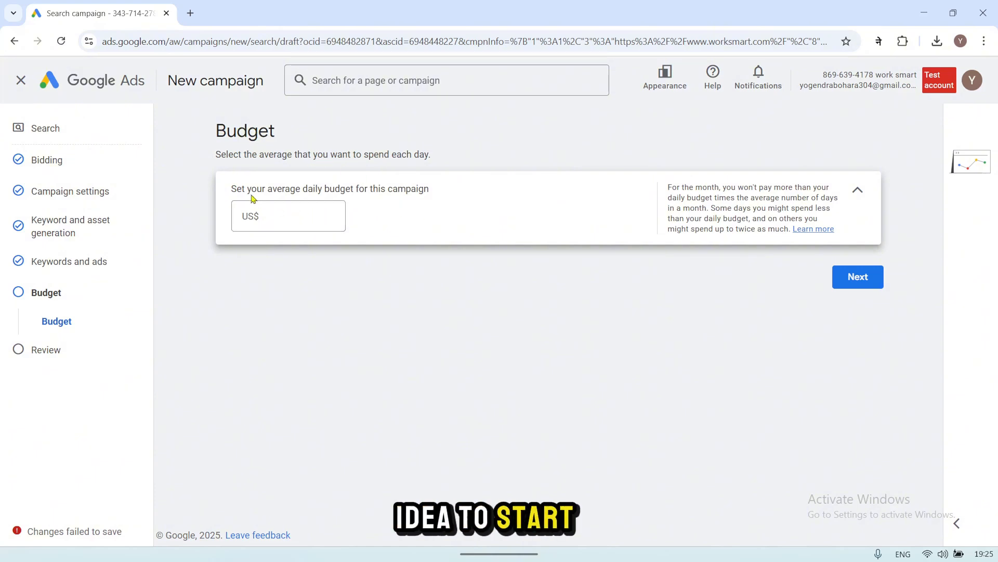
left_click(274, 215)
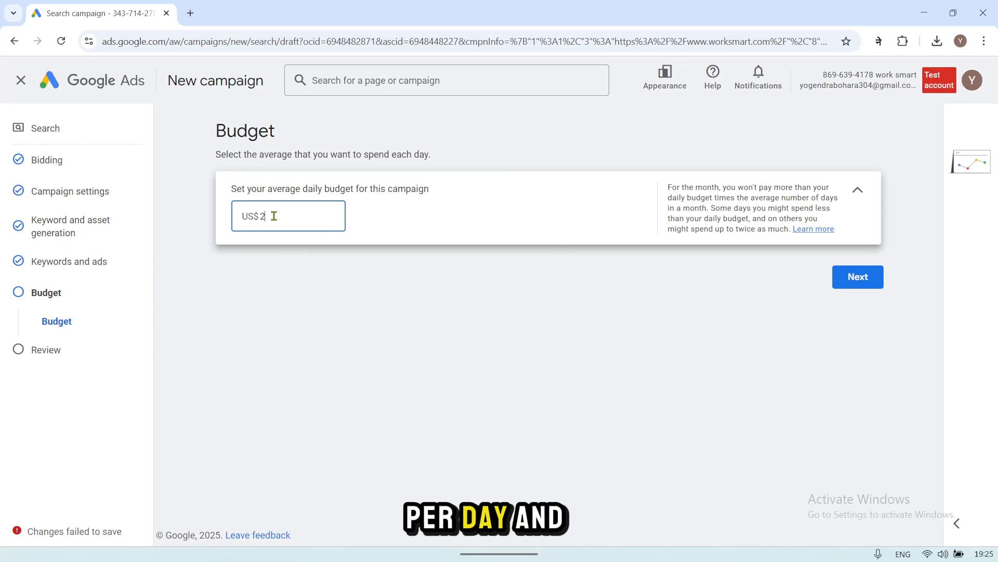
left_click(362, 321)
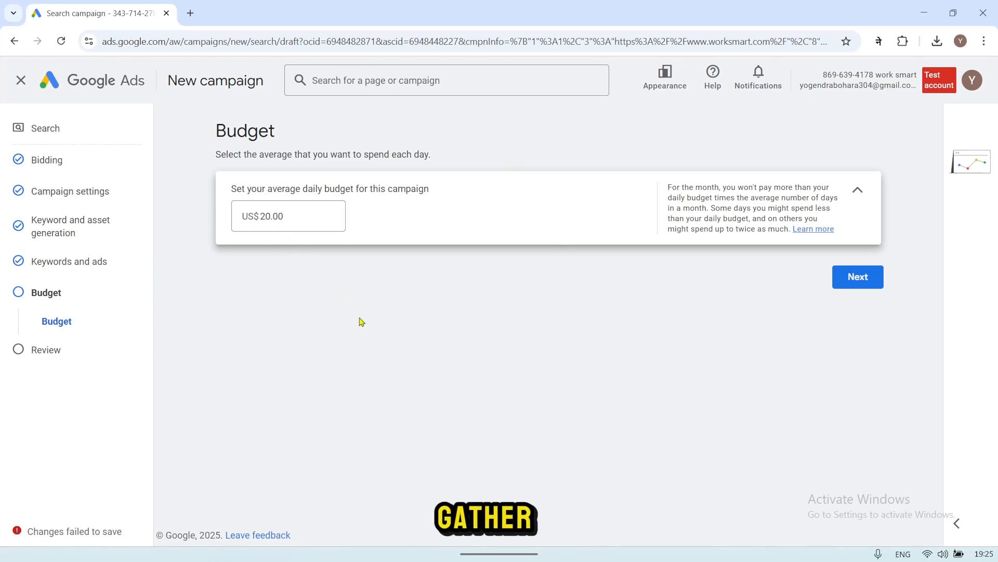
left_click(859, 288)
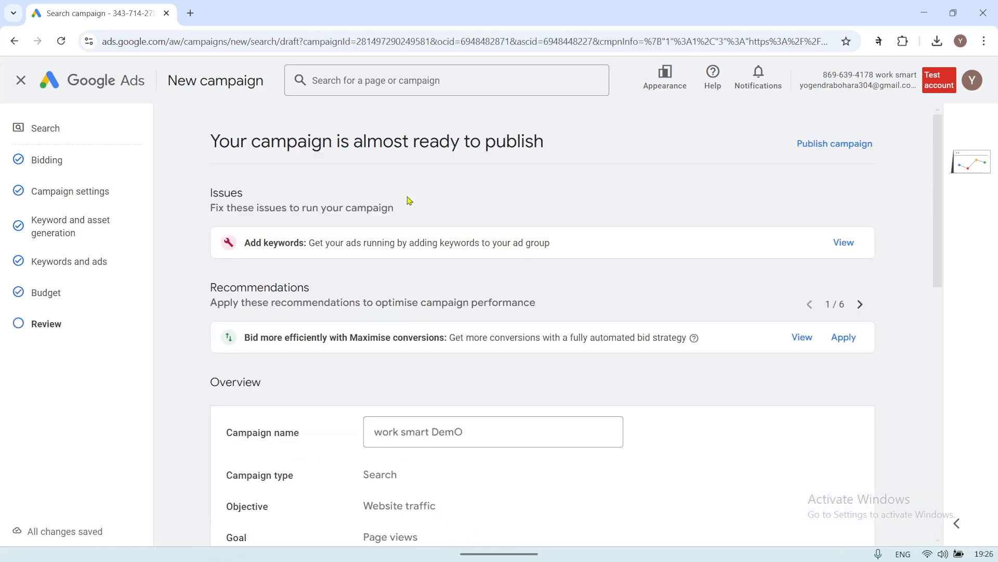
Step: Review the campaign's overview, settings, keywords, ads and budget, and publish the work smart DemO campaign
scroll(725, 234, "down", 10)
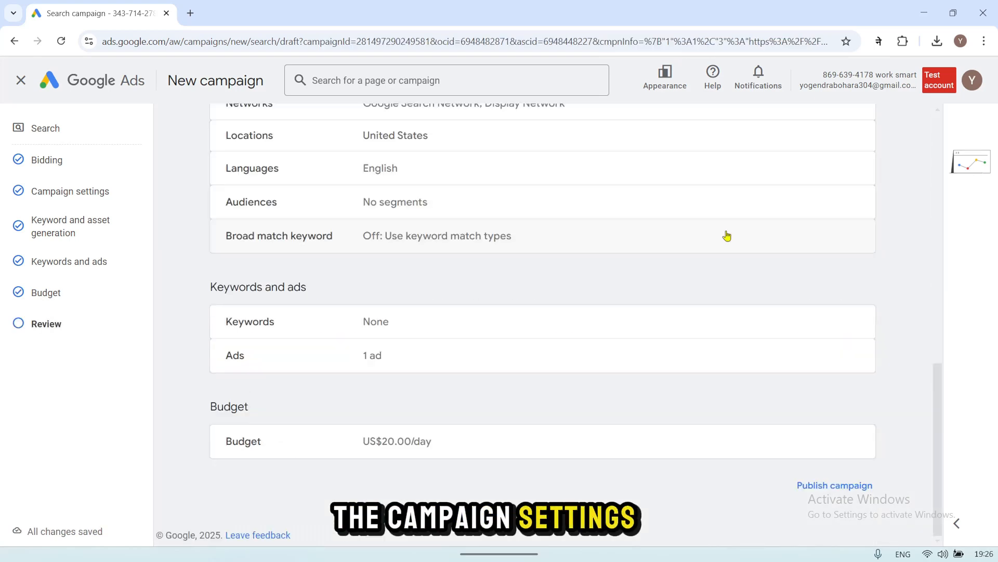
scroll(653, 395, "up", 1)
scroll(653, 395, "down", 1)
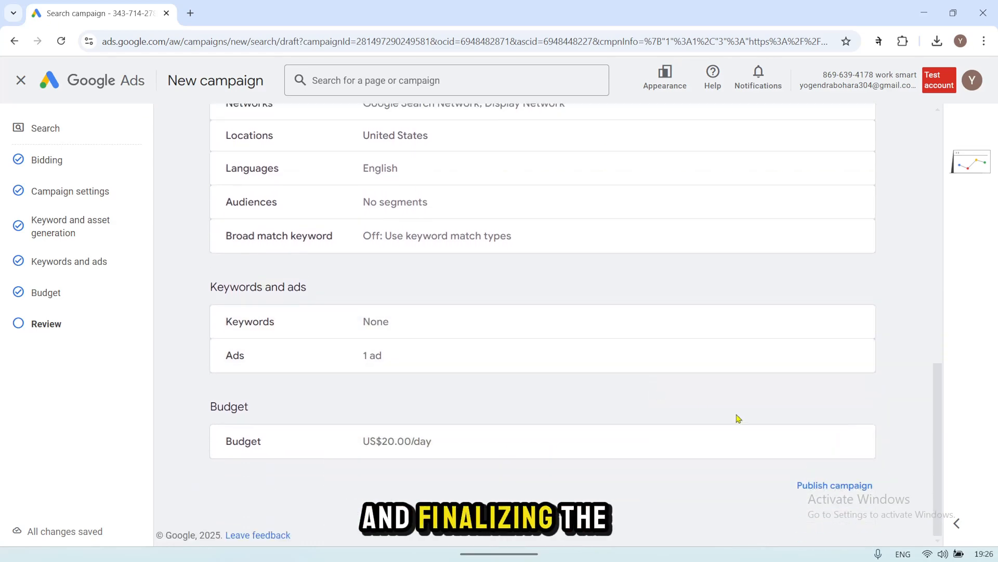
scroll(689, 352, "up", 10)
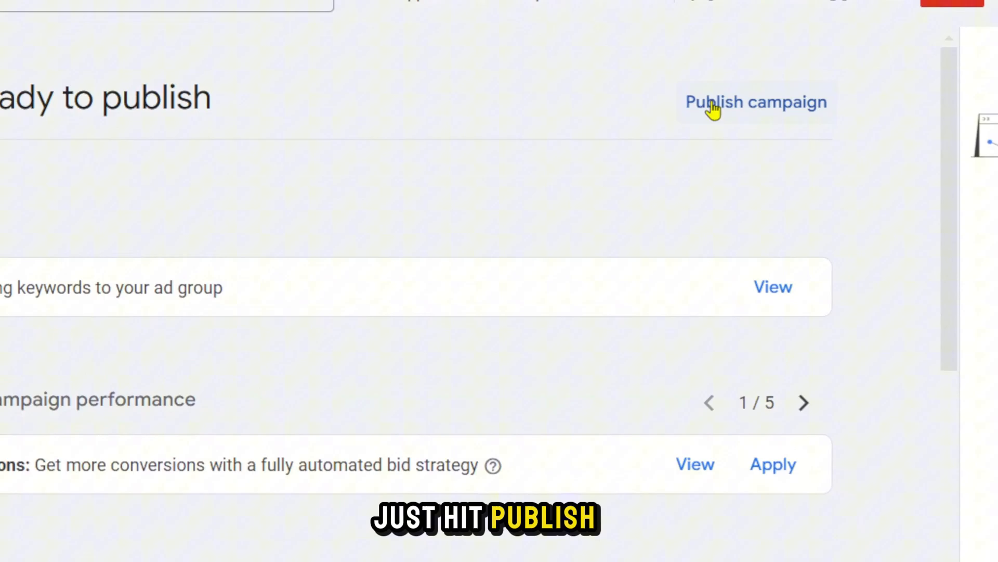
left_click(714, 104)
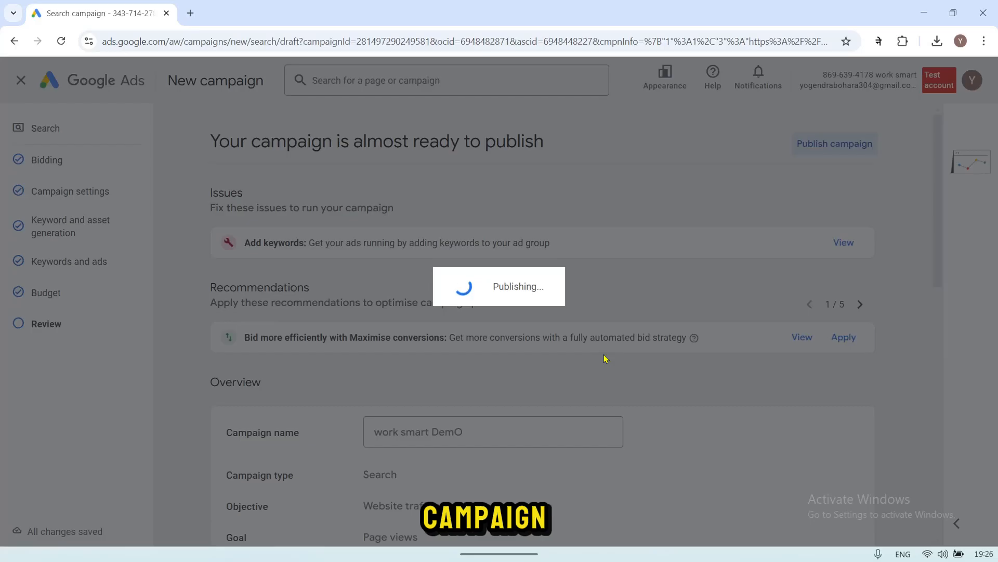